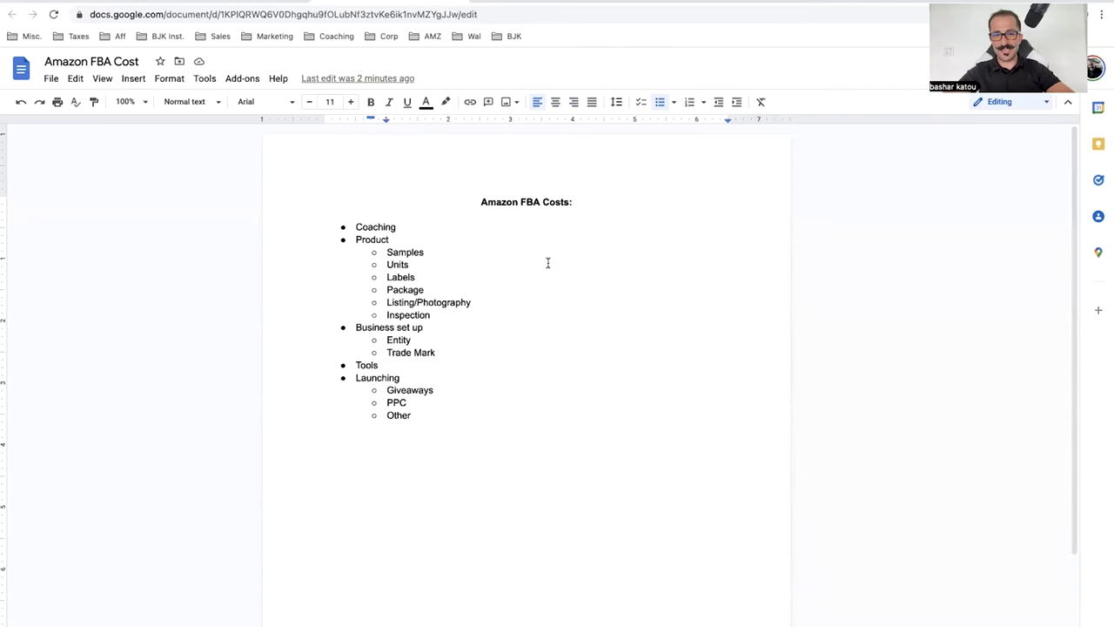
Extend the Coaching bullet so it reads "Coaching + Accountability + Community: 5k".
click(548, 231)
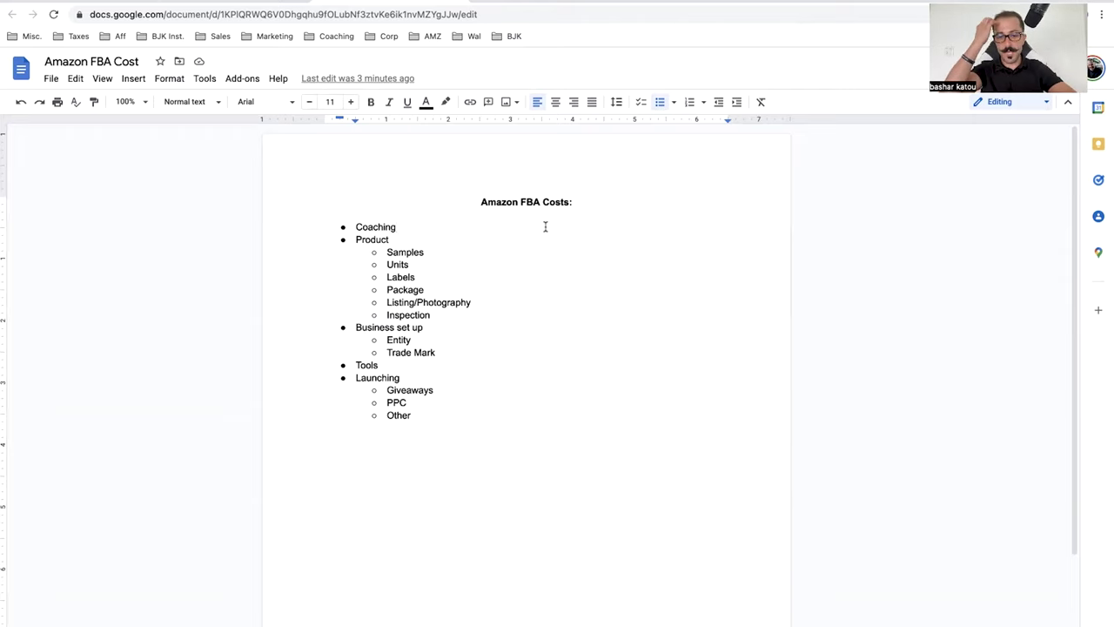
text(:)
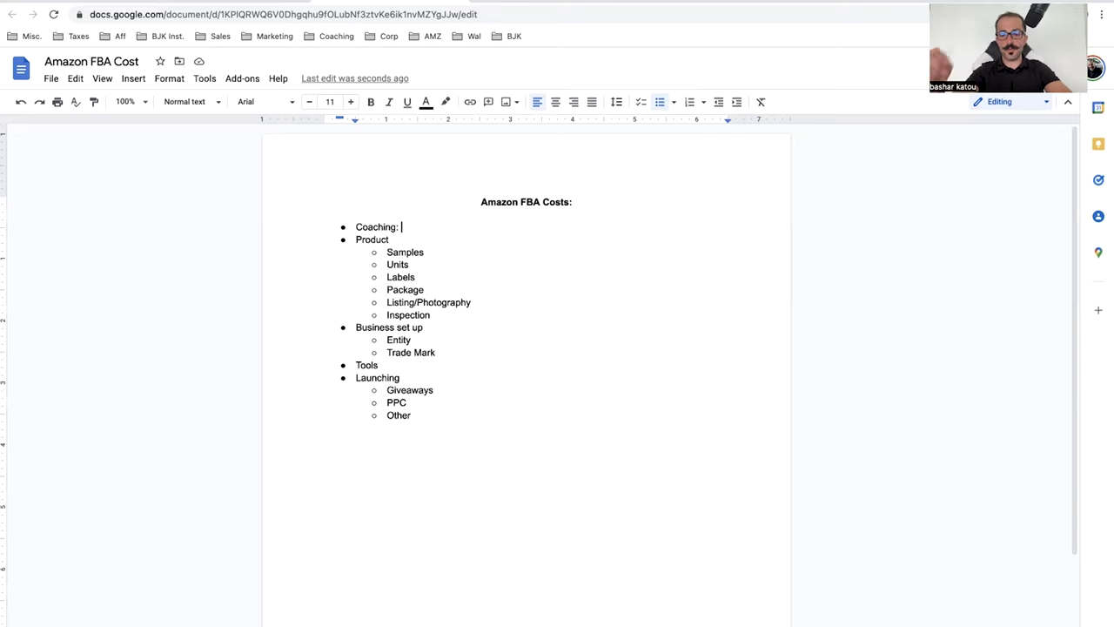
key(BackSpace)
text(/)
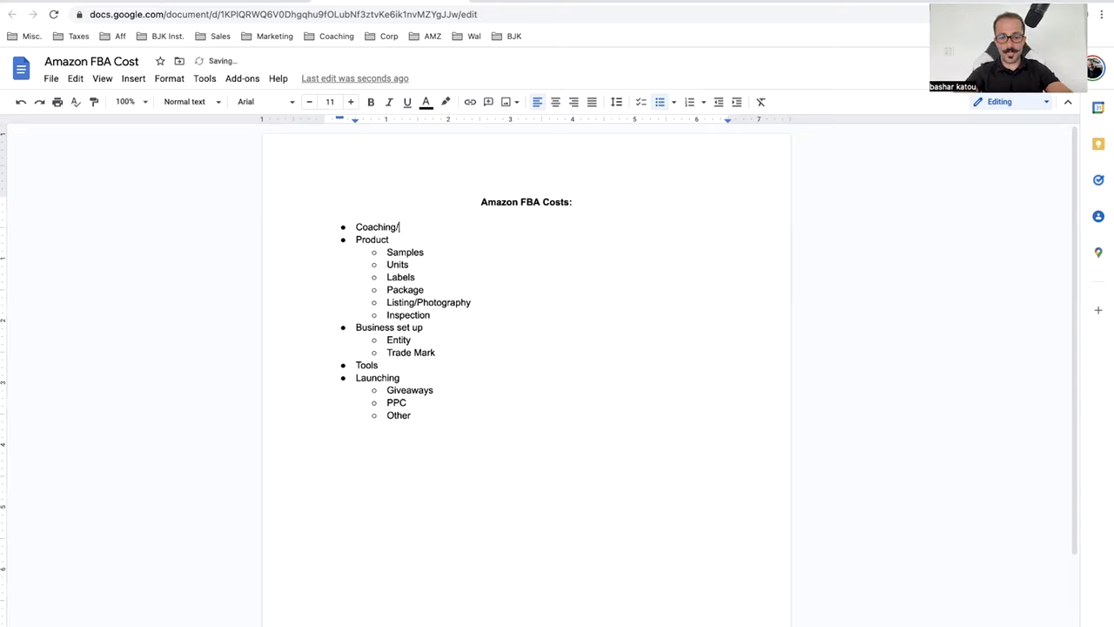
key(BackSpace)
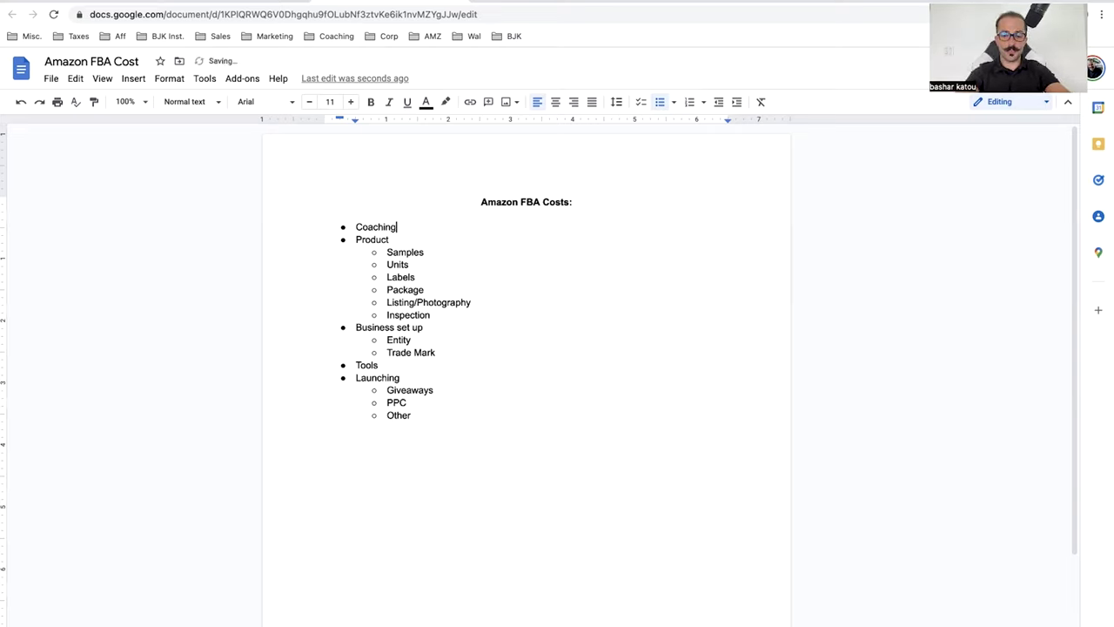
text(+ )
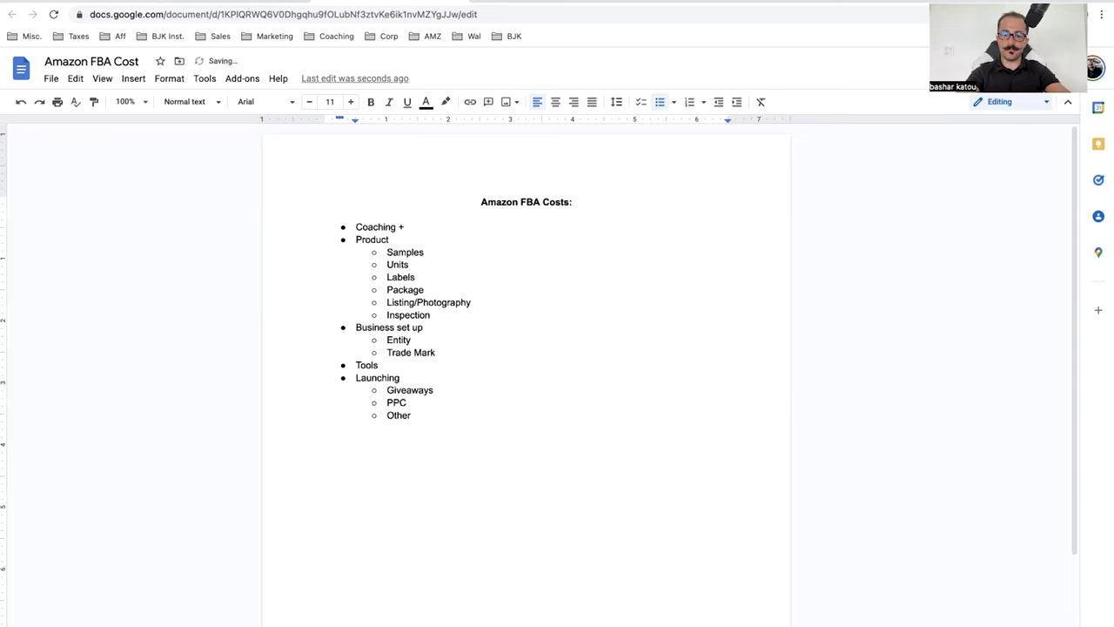
text(Accountab)
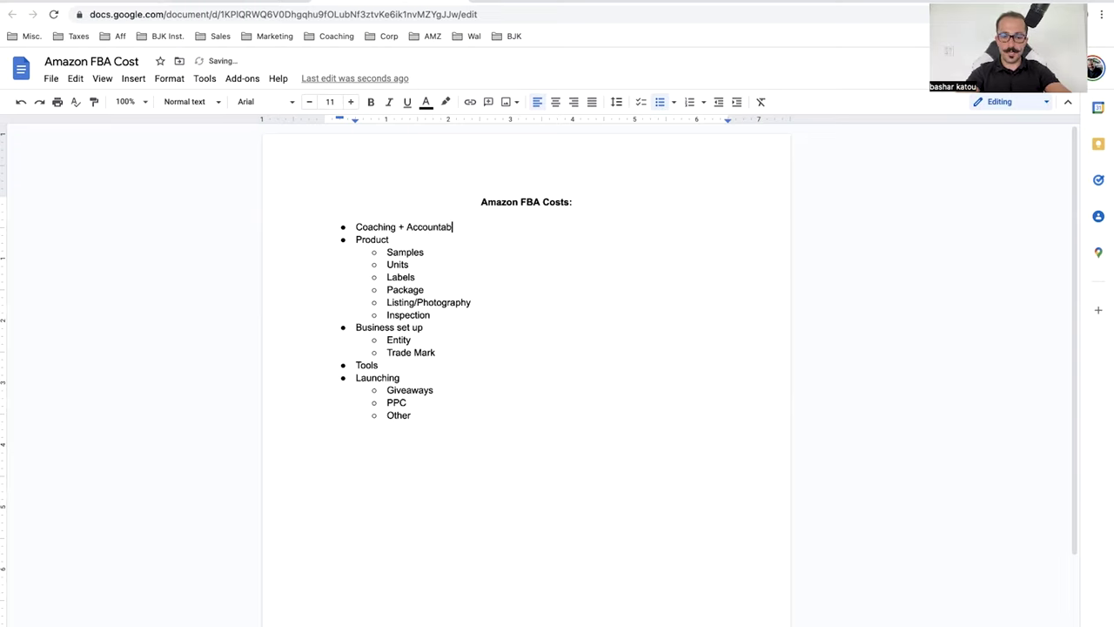
text(ility + Community)
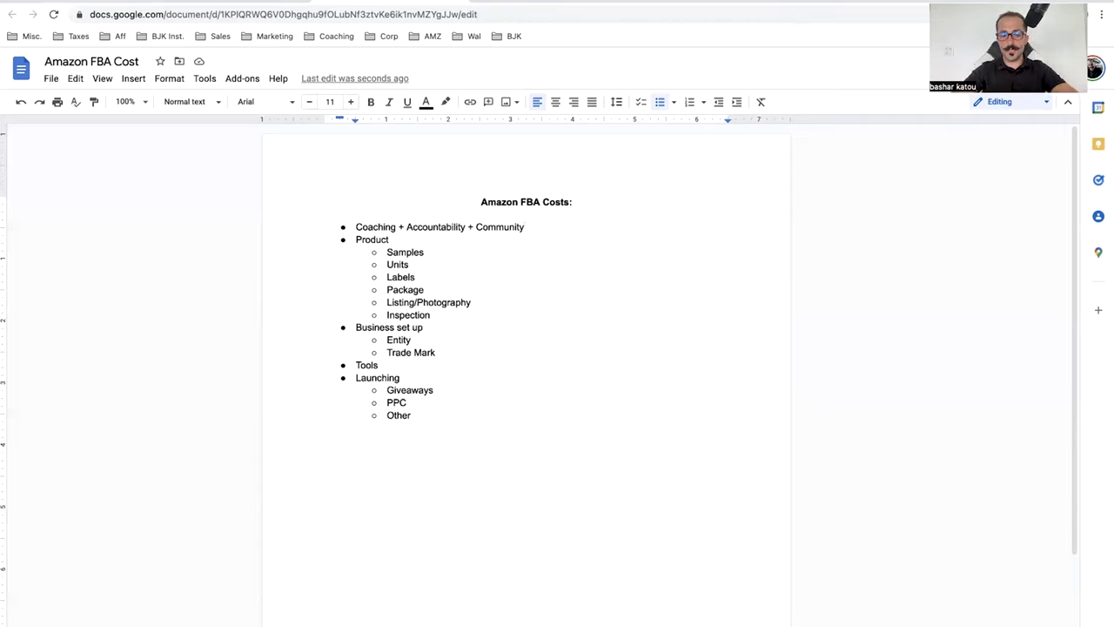
text(:)
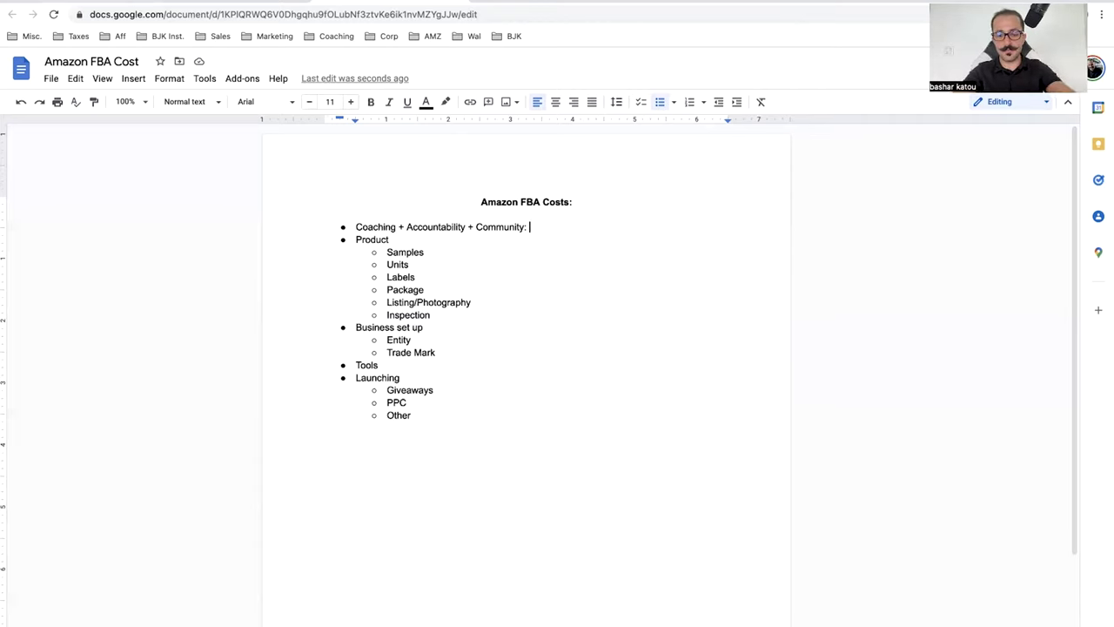
text(5k)
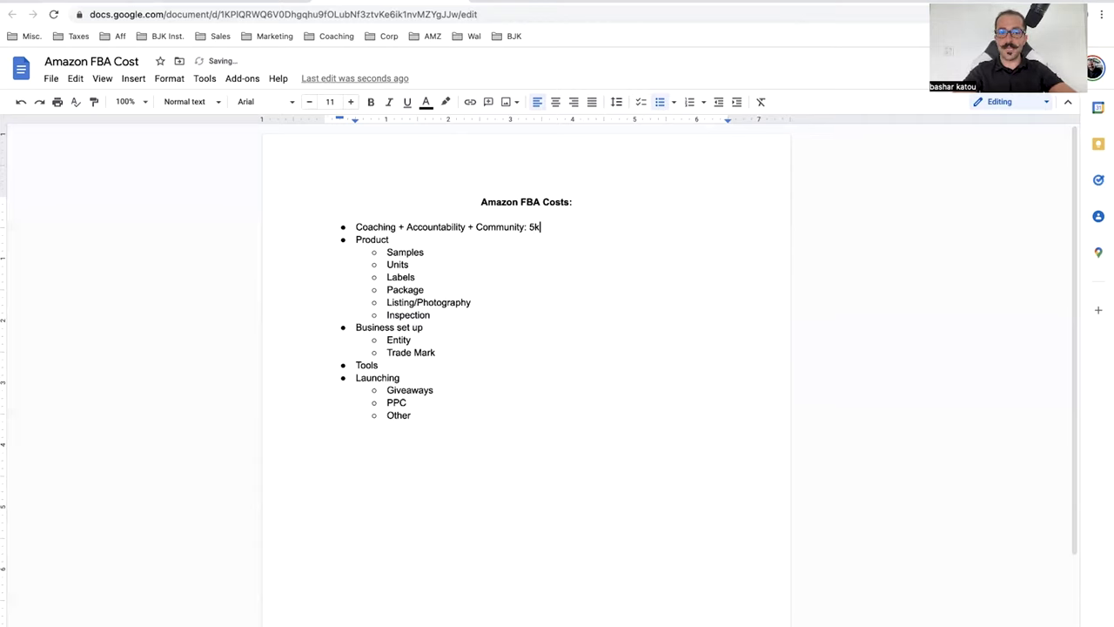
Complete the Samples sub-bullet under Product as "Samples: $50-$150 (2-3 products of competitors)".
click(509, 244)
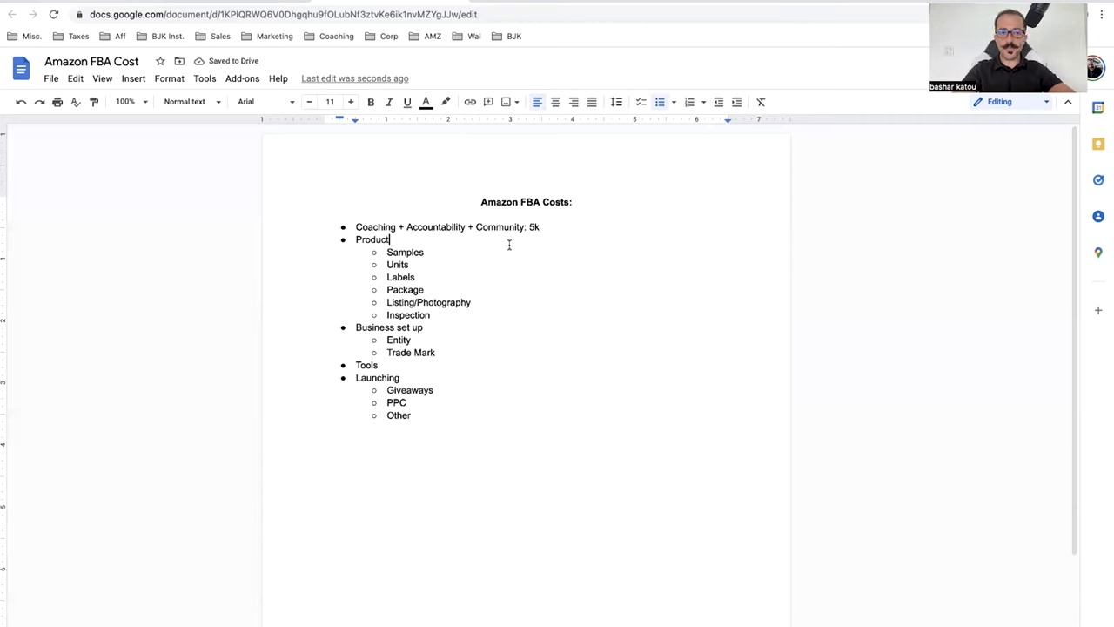
click(519, 248)
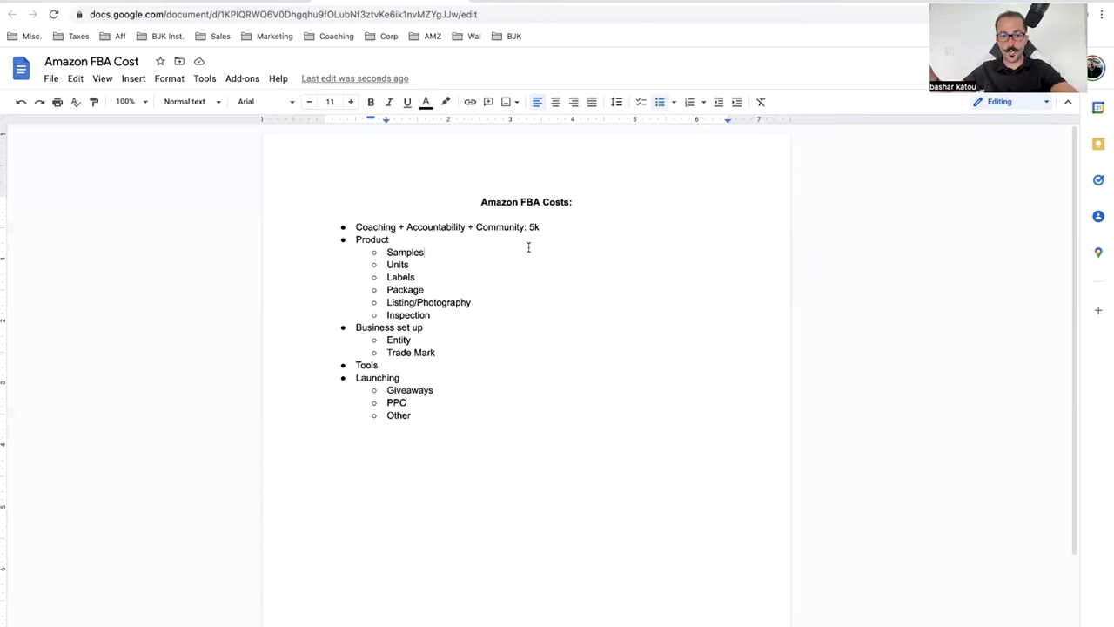
text(: )
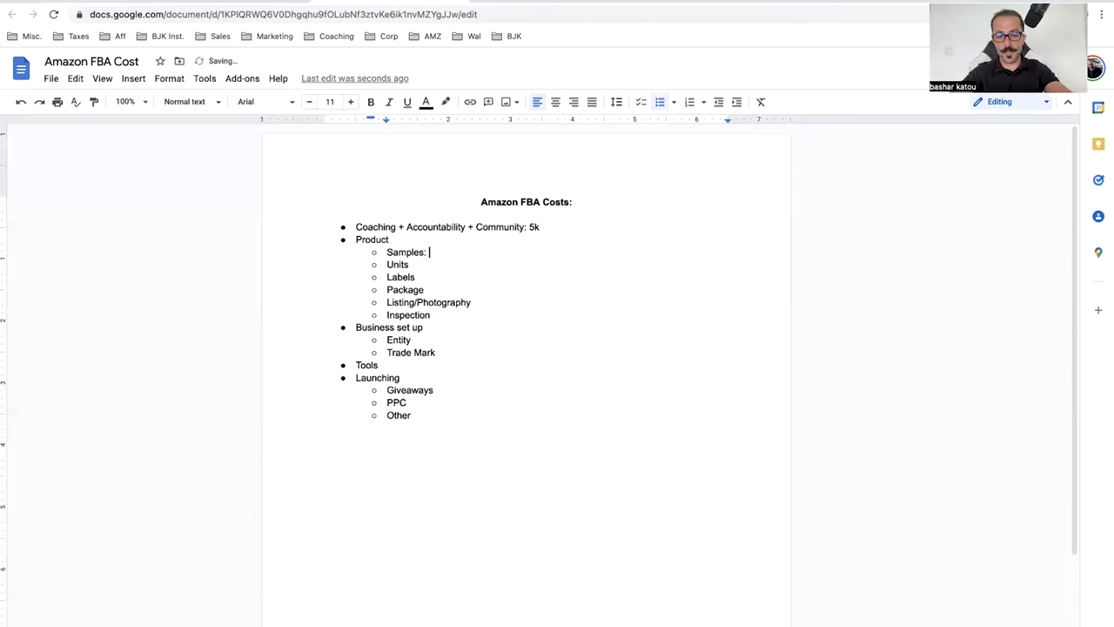
text($50-$150)
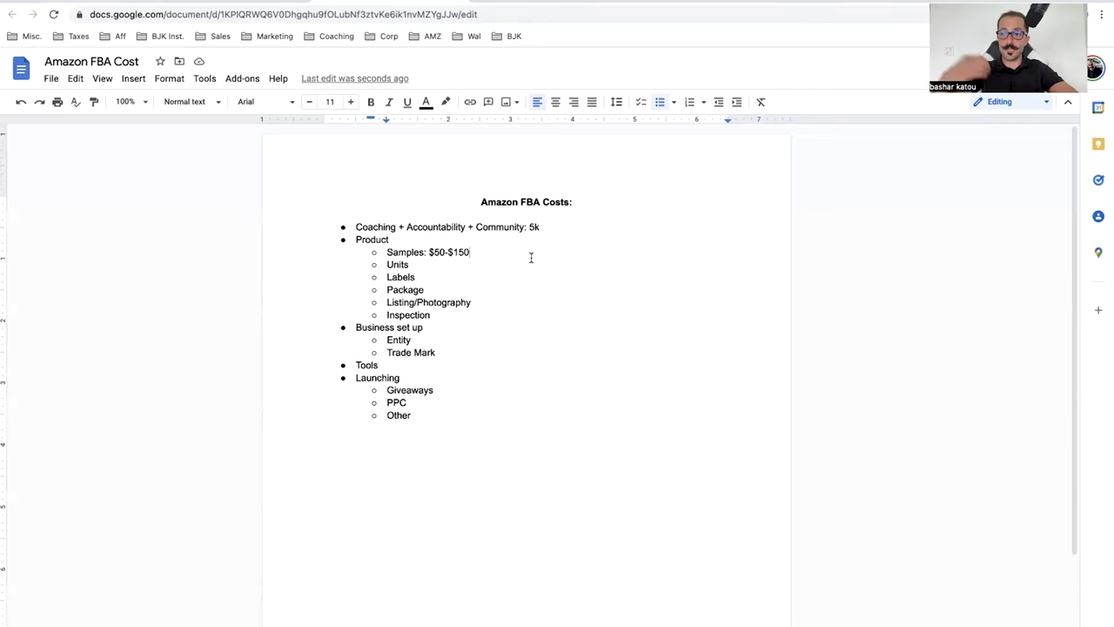
text((2)
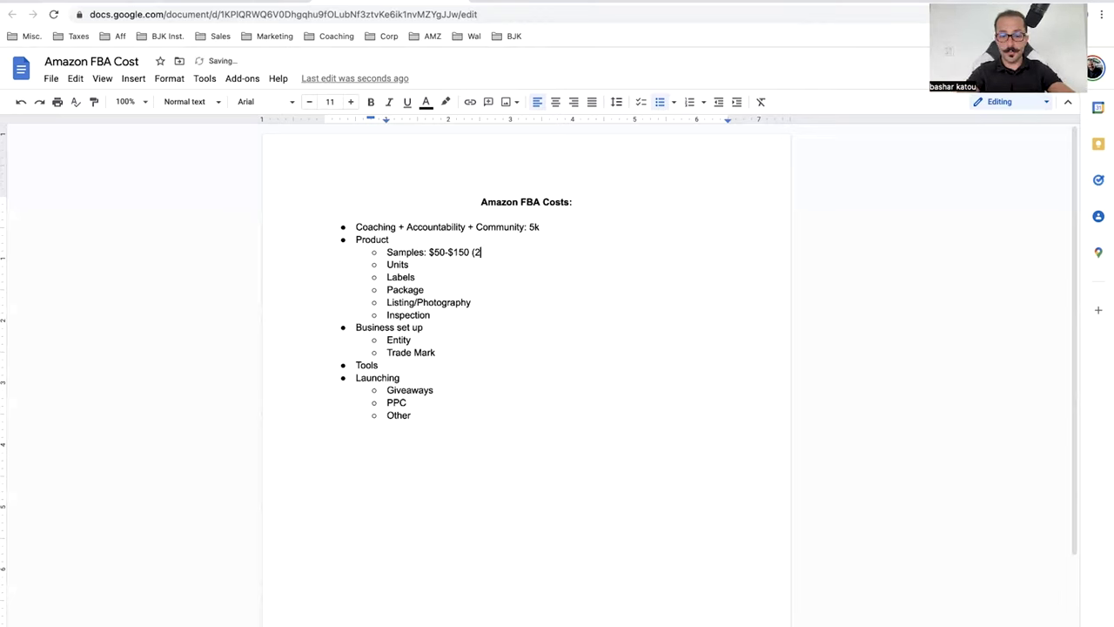
text(-3 product)
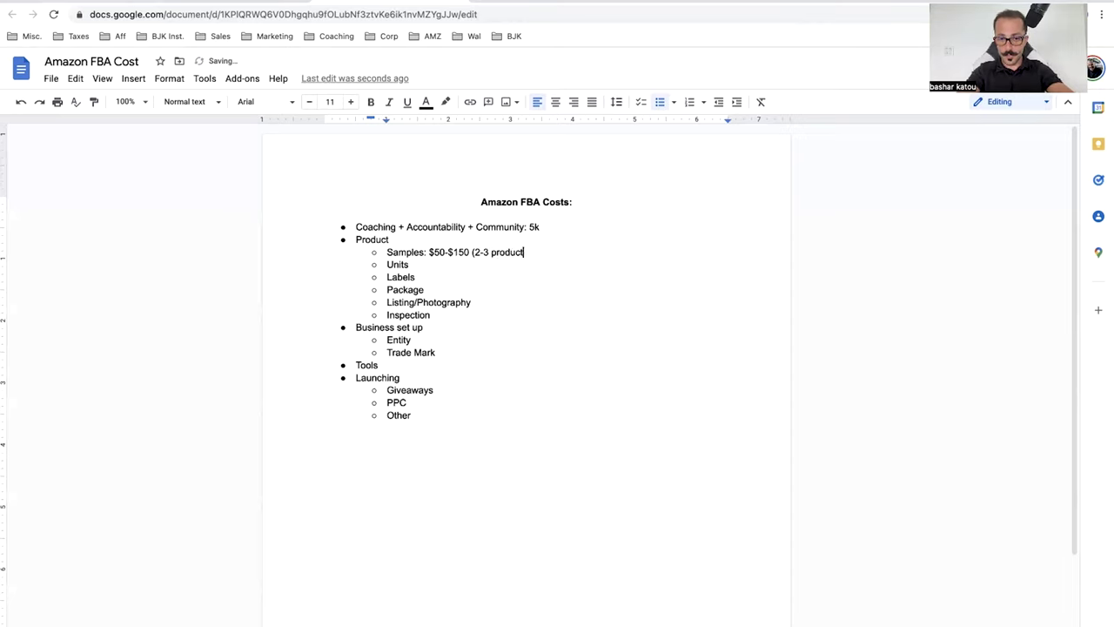
text(s of competitor)
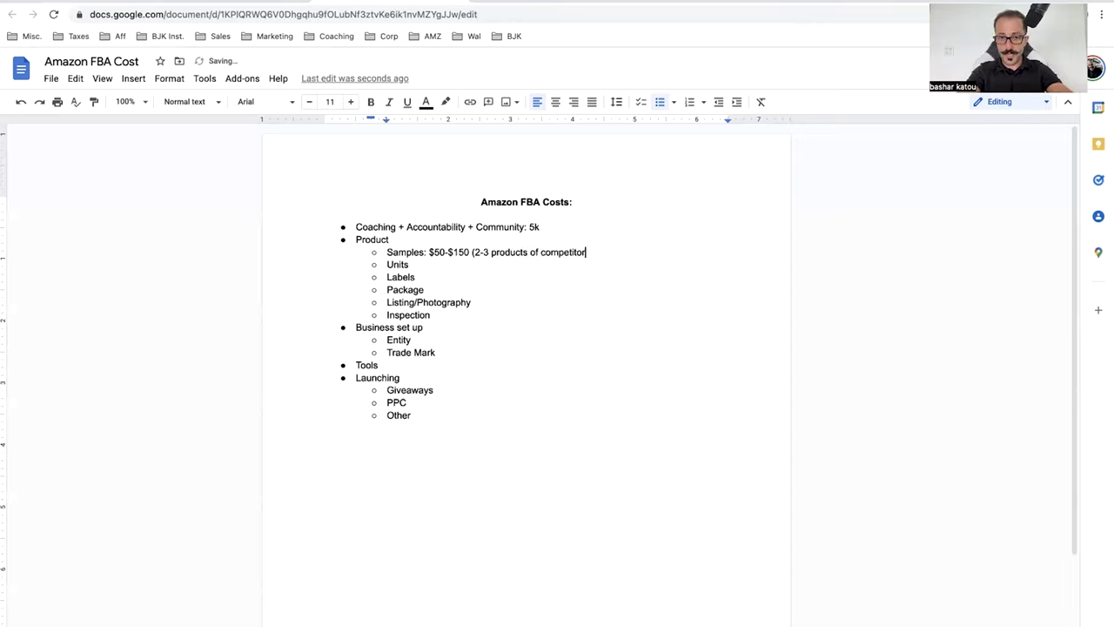
text(s))
Add the cost calculation "$5 * 300 = $1,500" to the Units sub-bullet under Product.
click(540, 265)
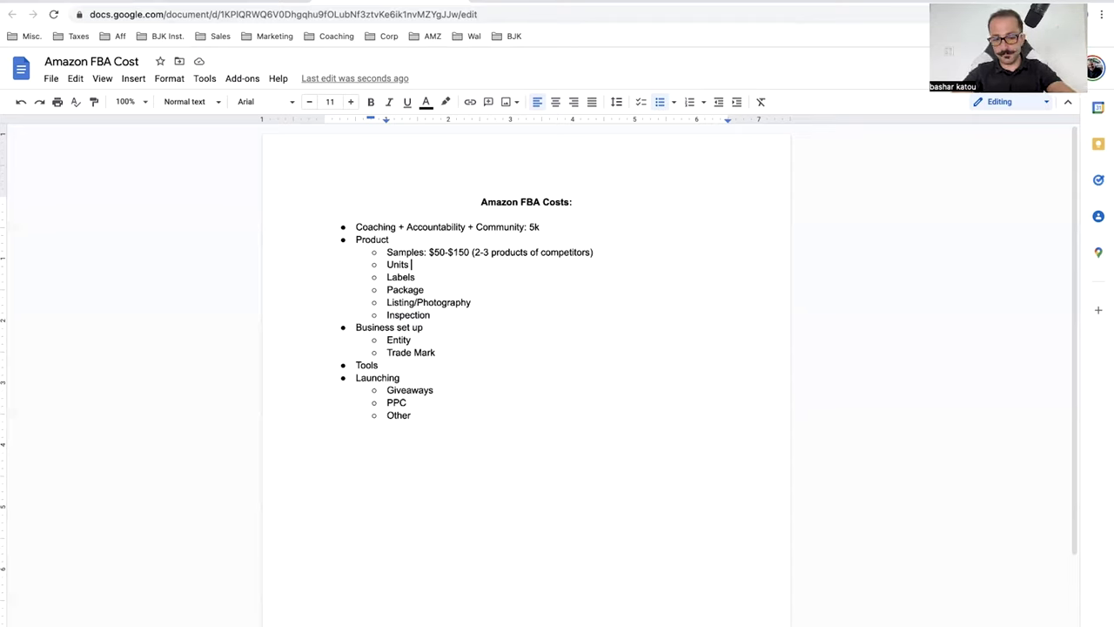
text($5)
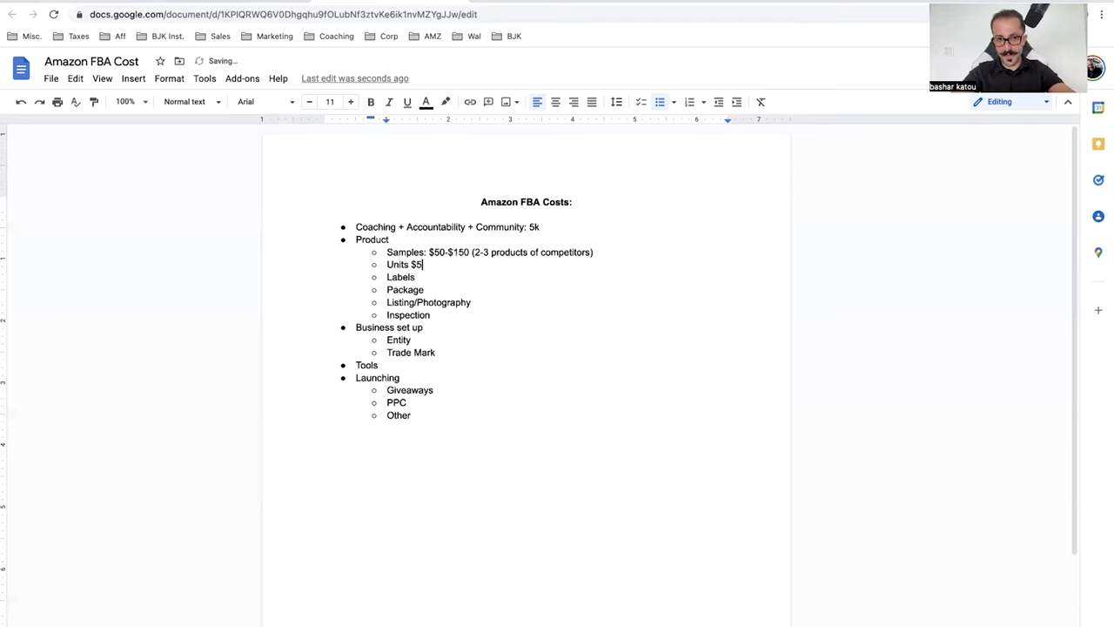
text( * 30)
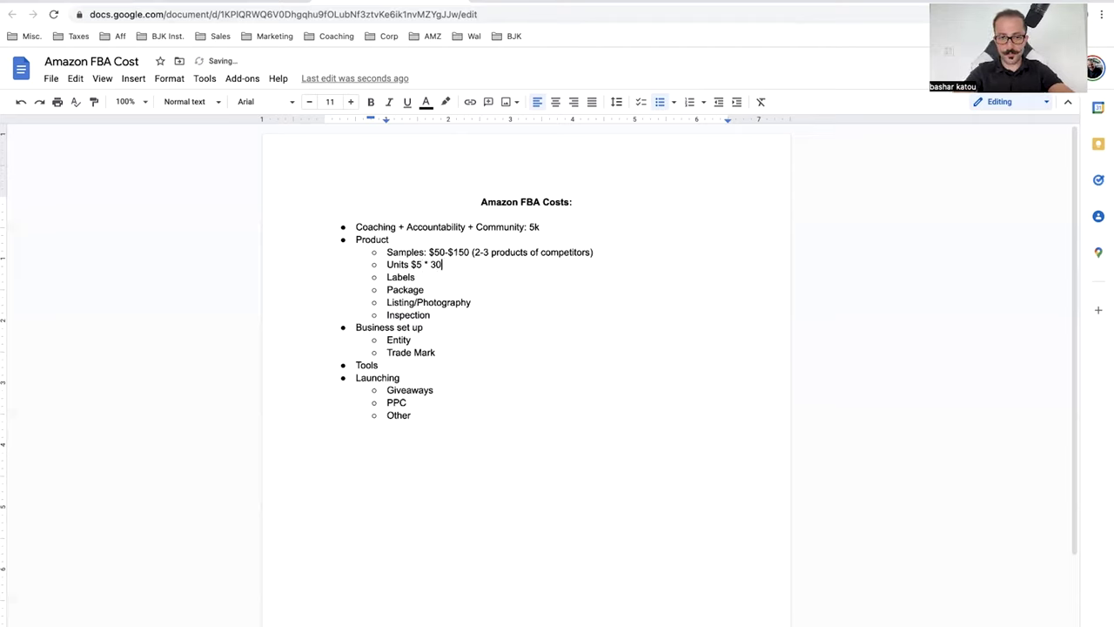
text(0 = )
text($1)
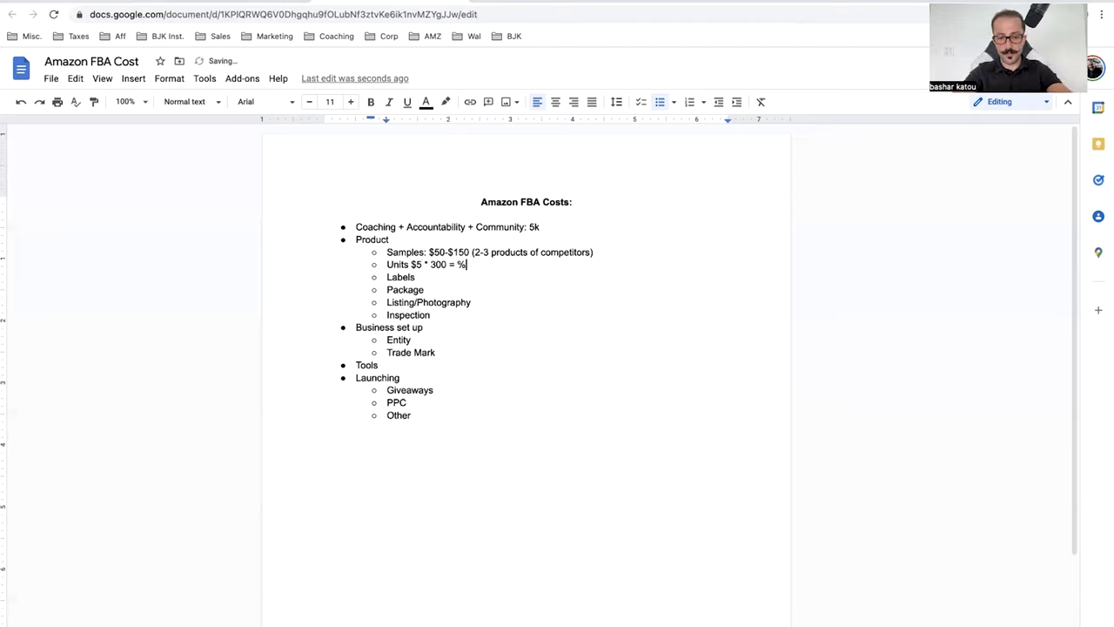
text(,500)
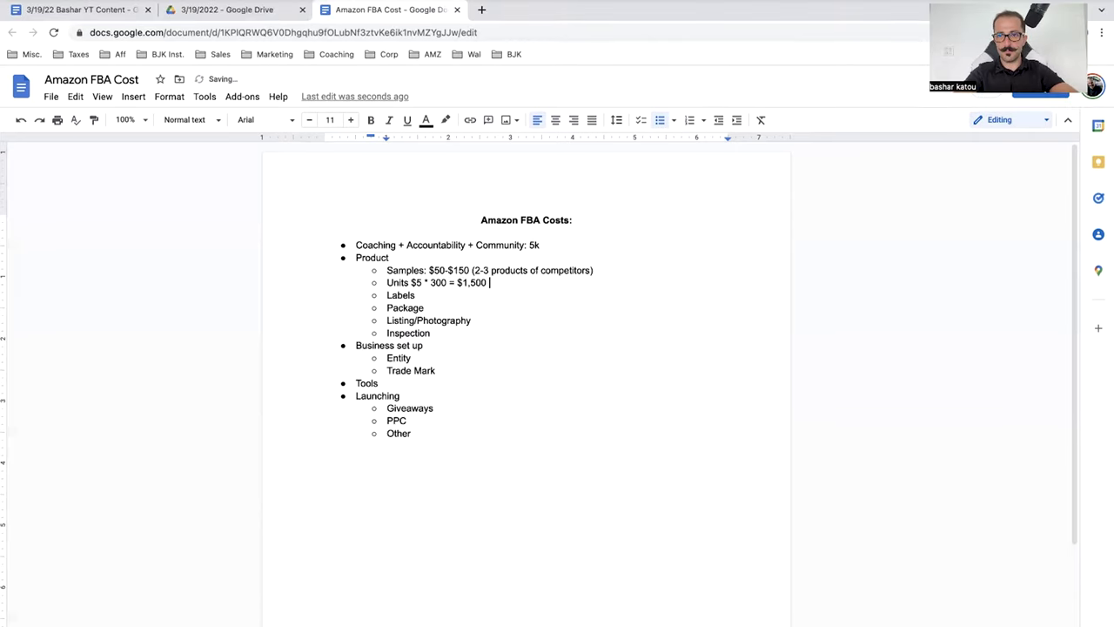
Check the units cost by calculating 5*300 in the system search, and return to the Units line.
key(super+space)
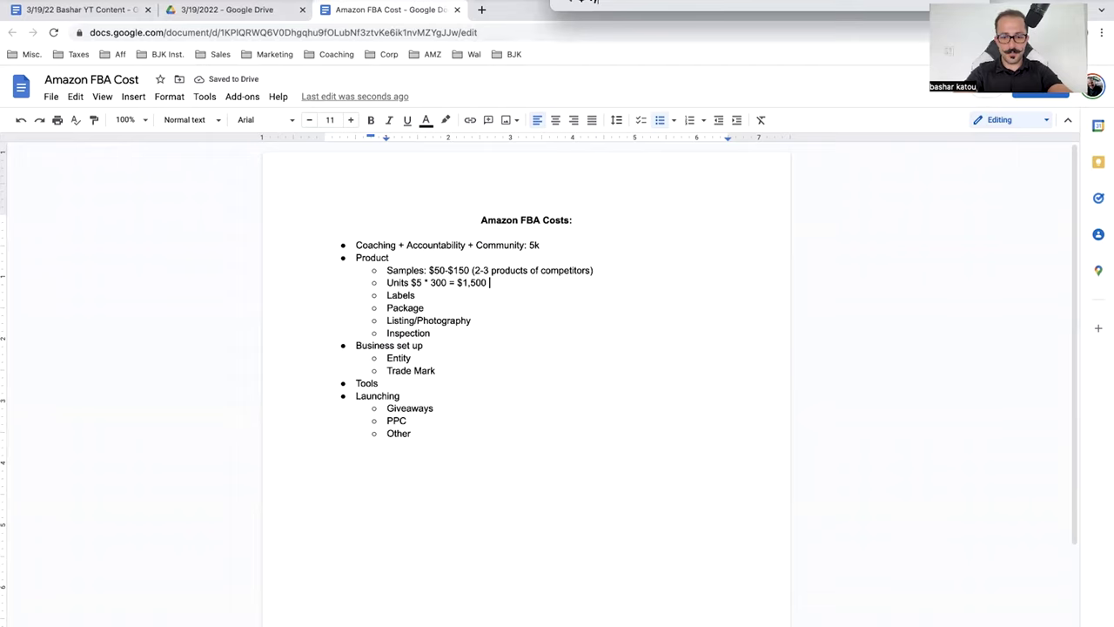
text(500)
text(5*300)
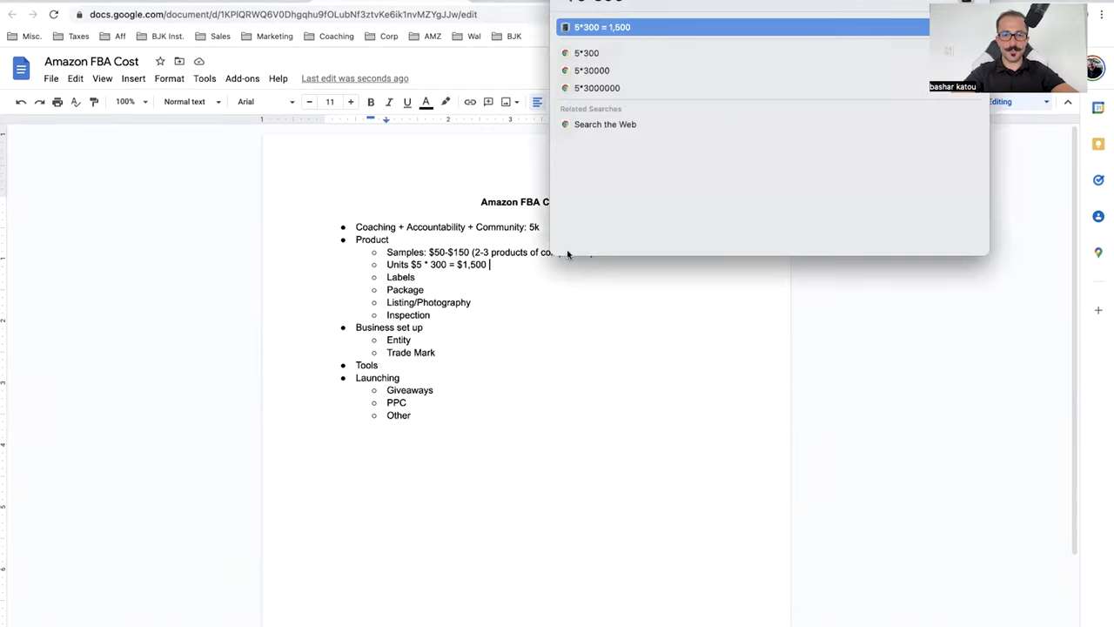
click(547, 282)
Add a "Shipping: $1,500" sub-bullet below Units and insert a colon after the word Units.
key(Return)
text(Shi)
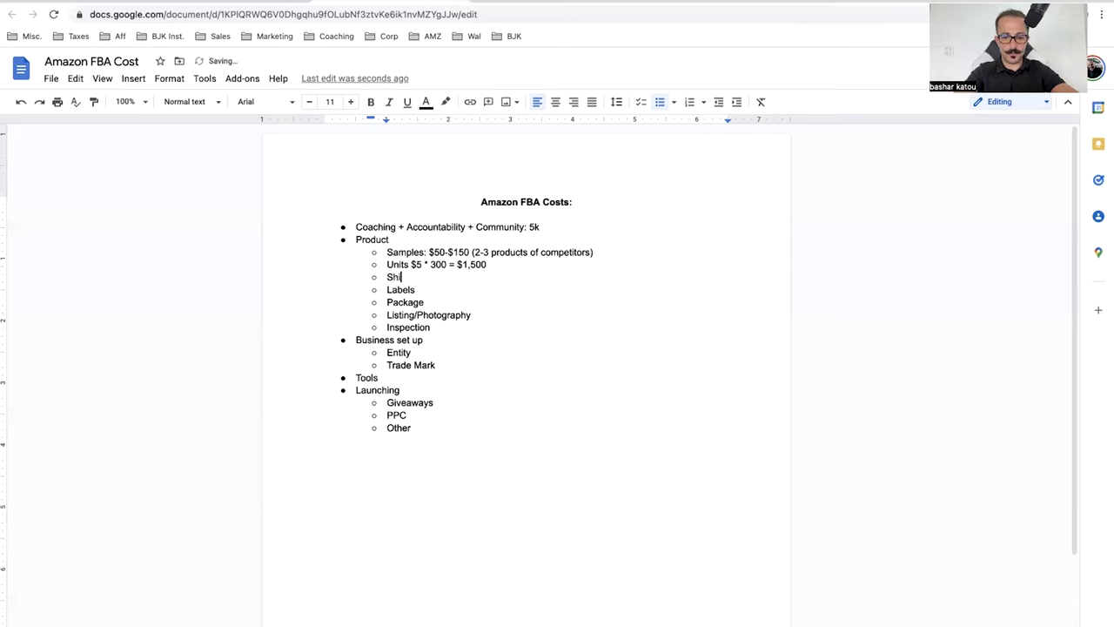
text(pping:)
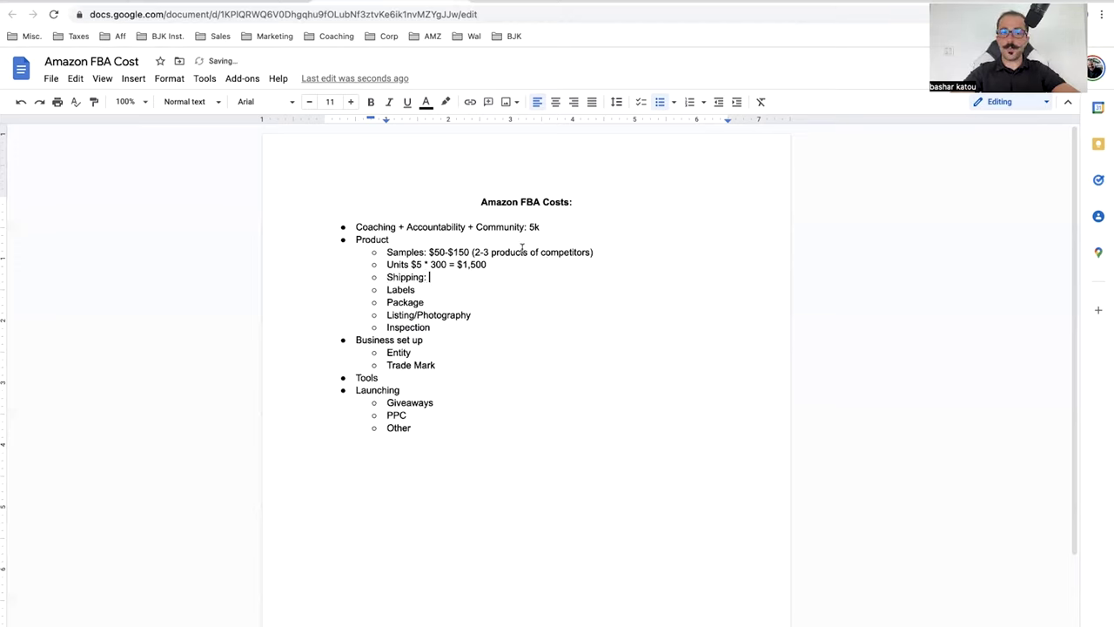
text(:)
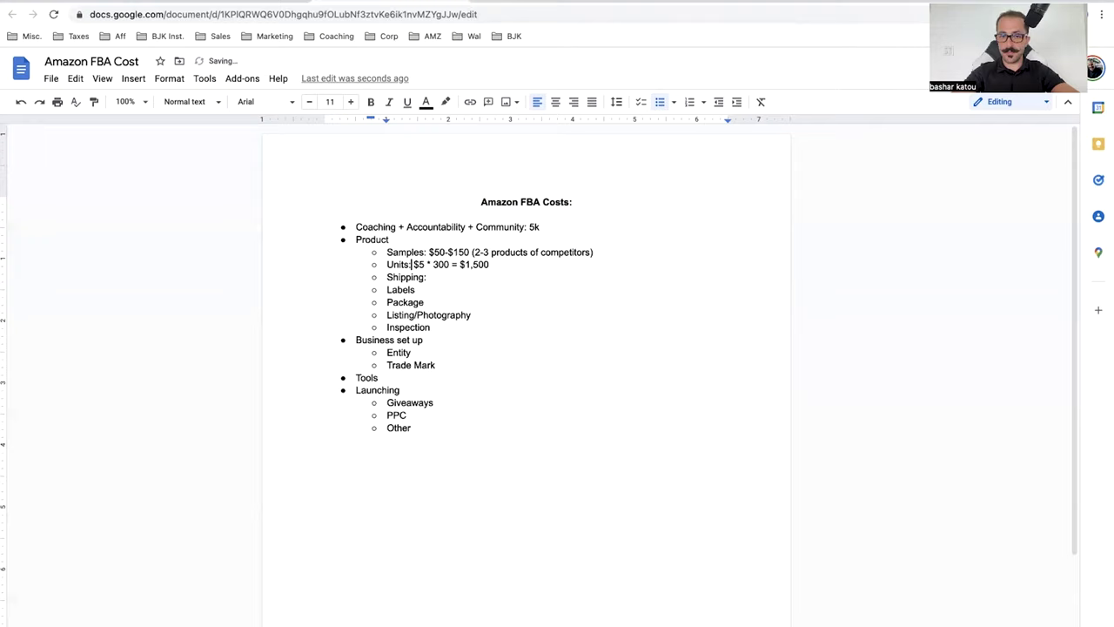
drag(432, 275, 446, 273)
click(447, 273)
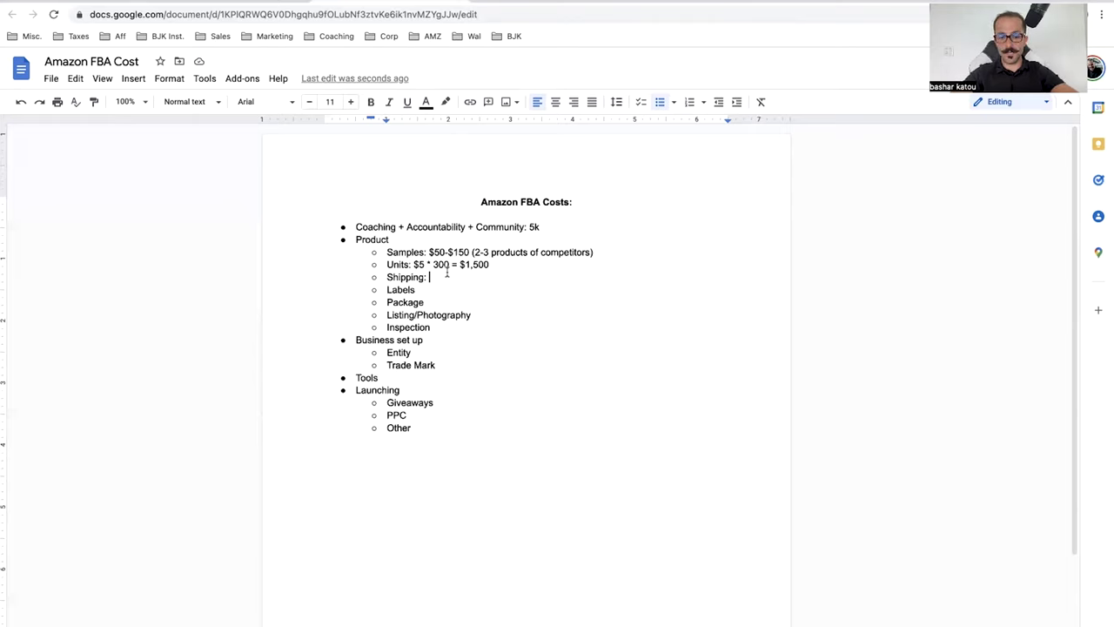
text($1,)
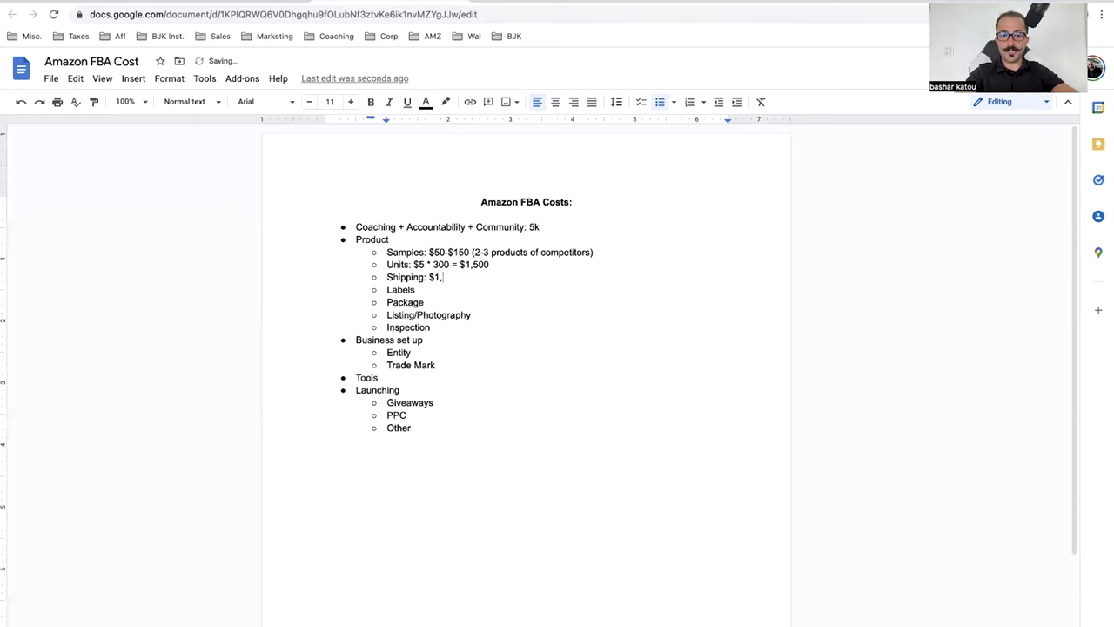
text(500)
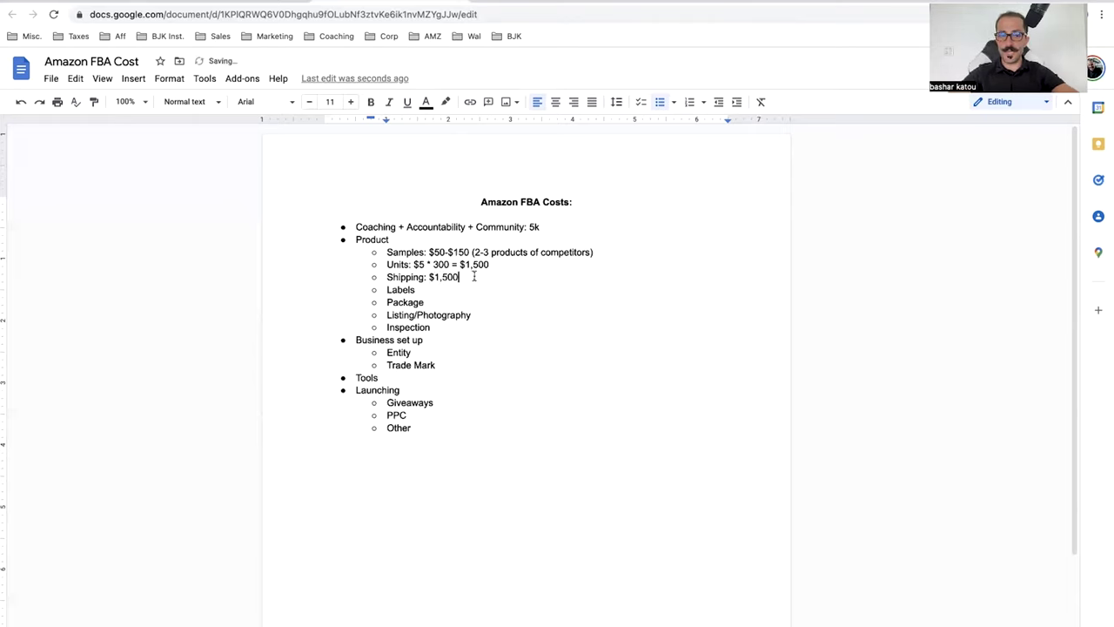
drag(491, 265, 388, 264)
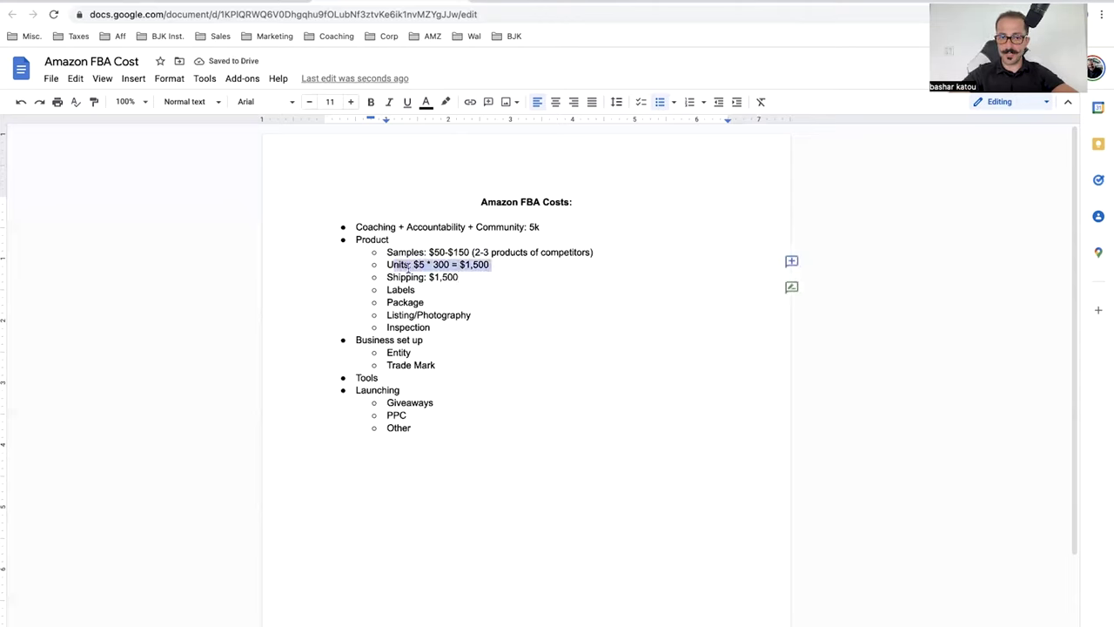
click(462, 276)
drag(462, 277, 378, 277)
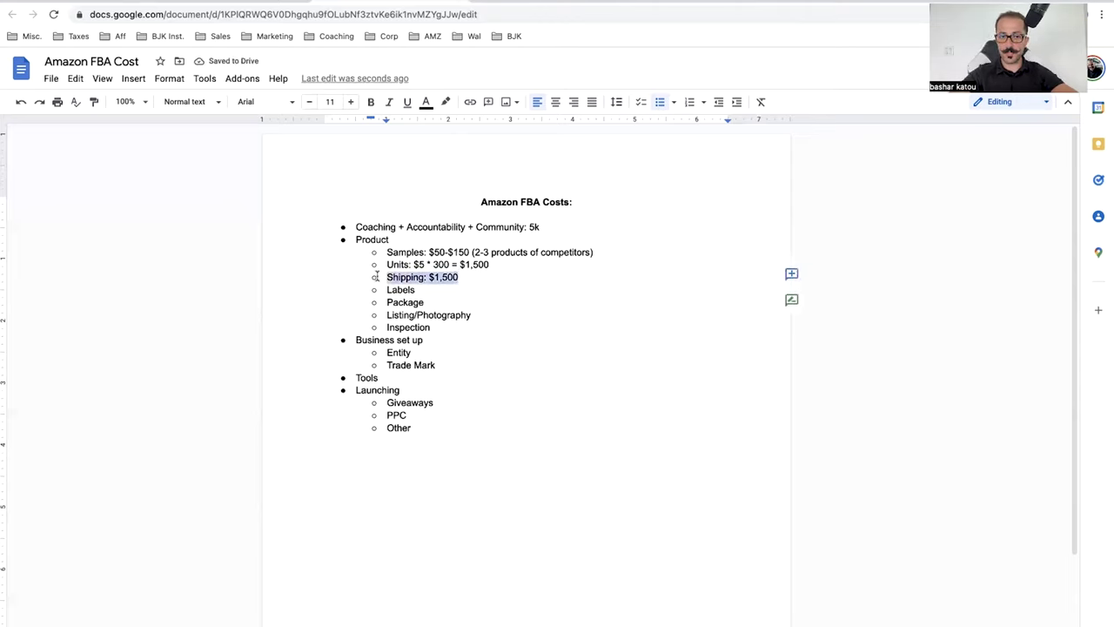
click(500, 266)
double_click(442, 264)
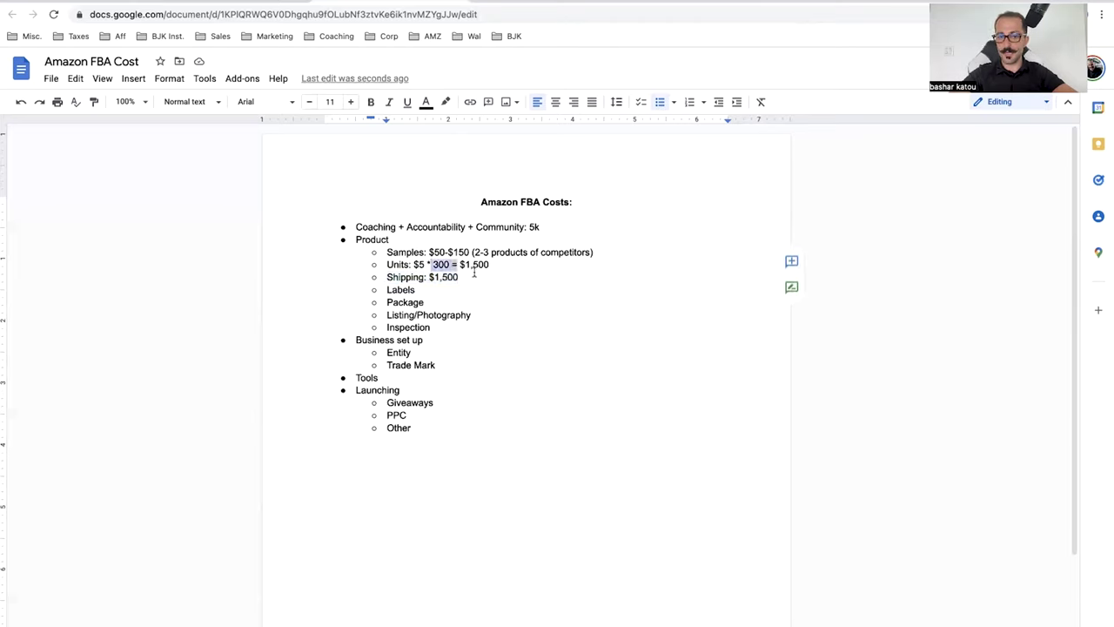
Complete the Labels sub-bullet under Product as "Labels: $50".
click(477, 275)
key(Down)
text(:)
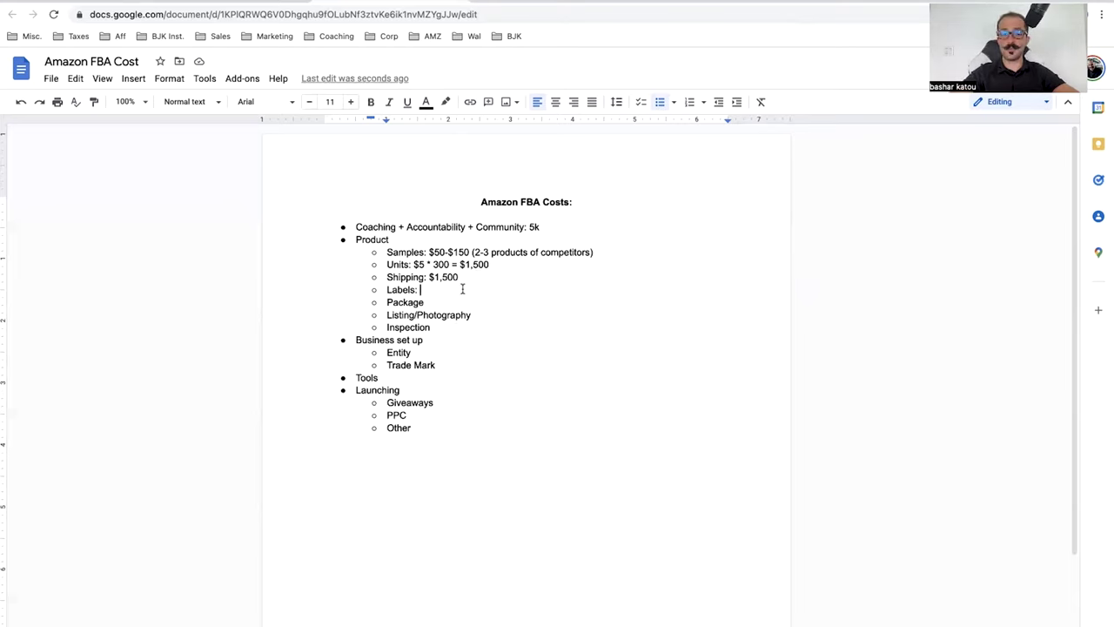
text($50)
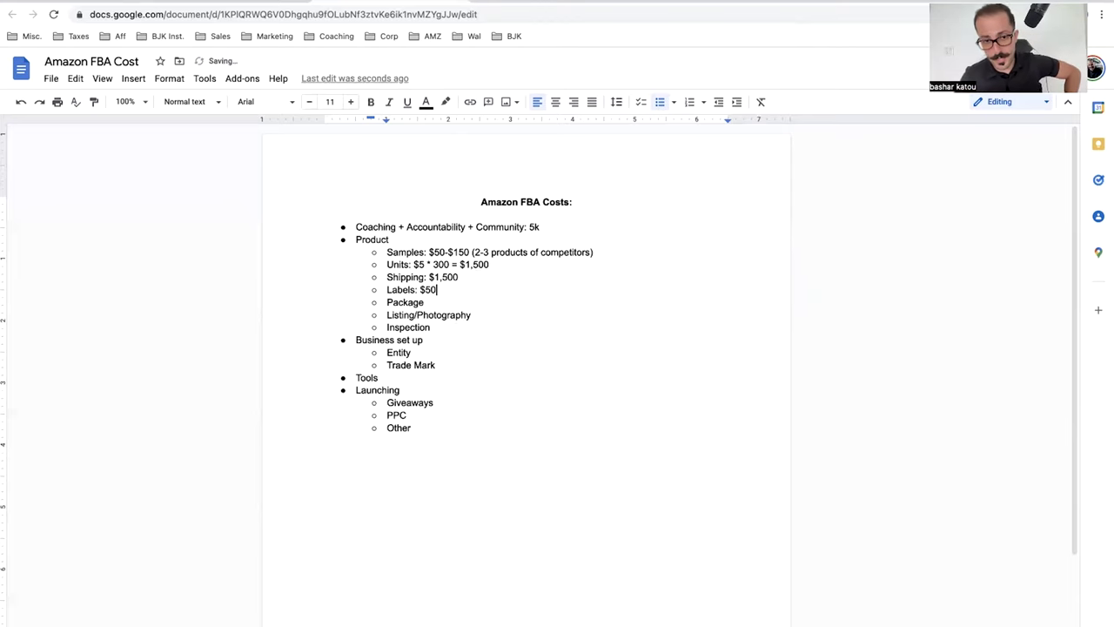
Change the Package sub-bullet under Product to "Package/logo: $150".
click(457, 303)
text(:)
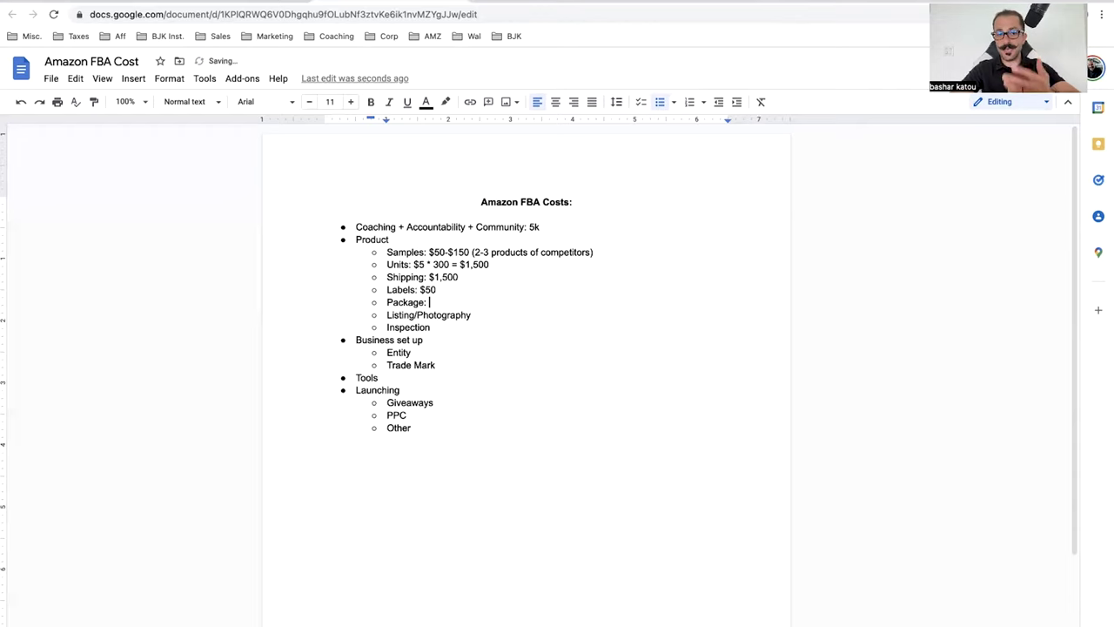
key(BackSpace)
key(BackSpace)
text(/)
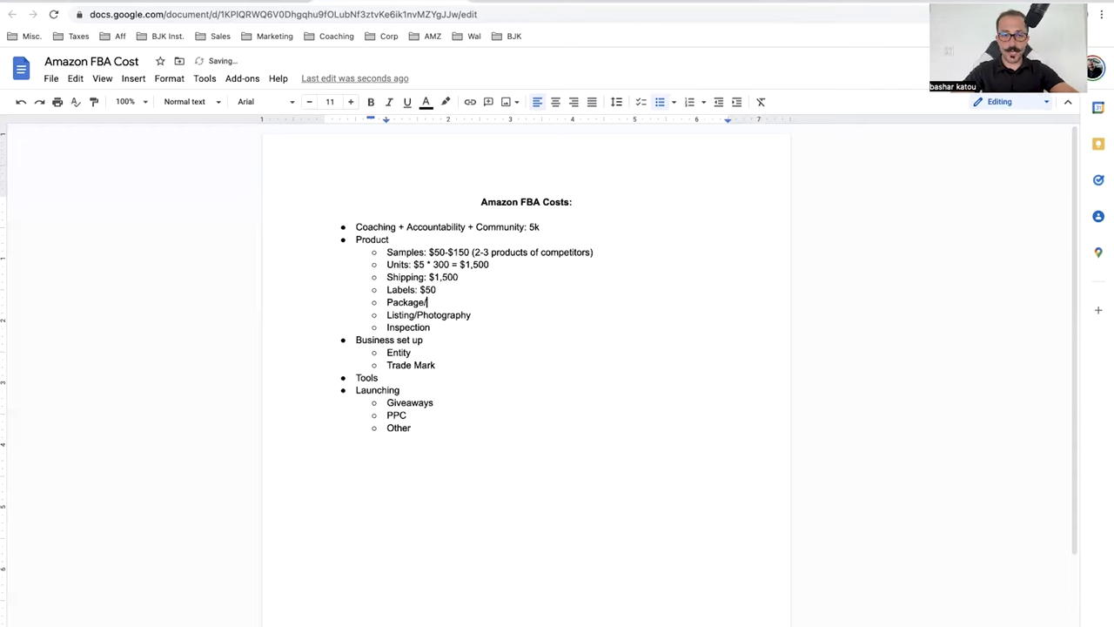
text(logo:)
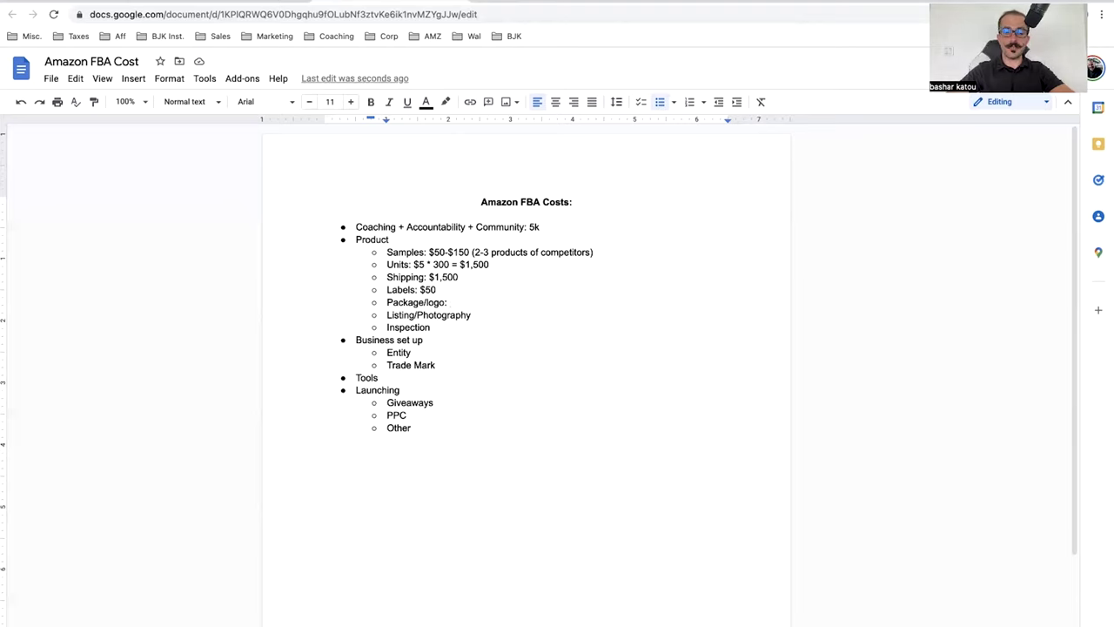
text($)
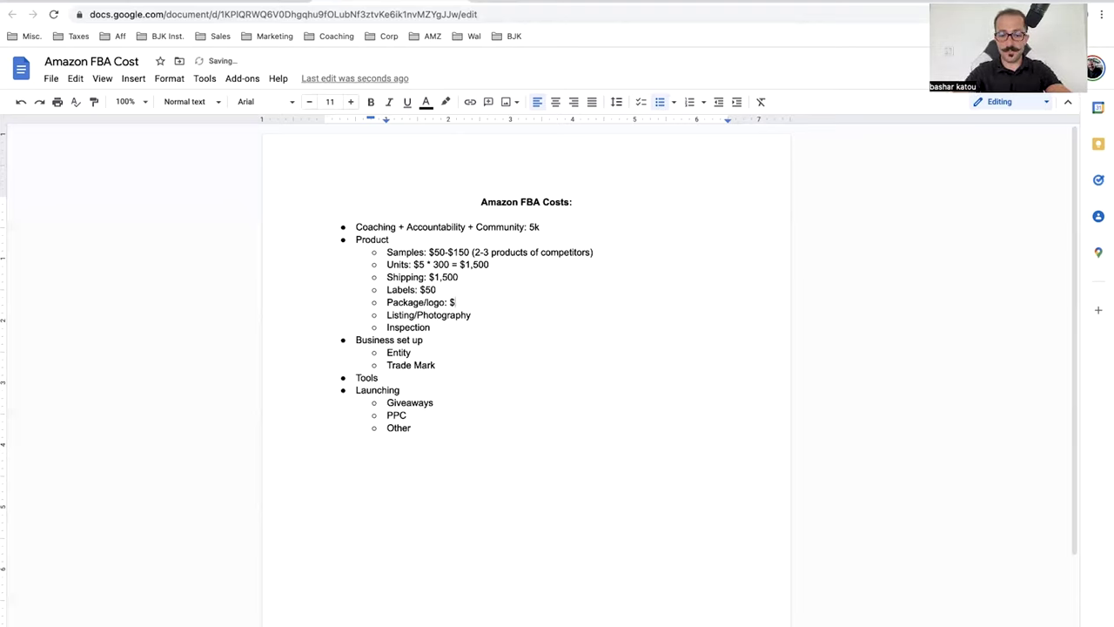
text(150)
Add the costs of the last two Product sub-bullets as "Listing/Photography: $300" and "Inspection: $150".
click(486, 315)
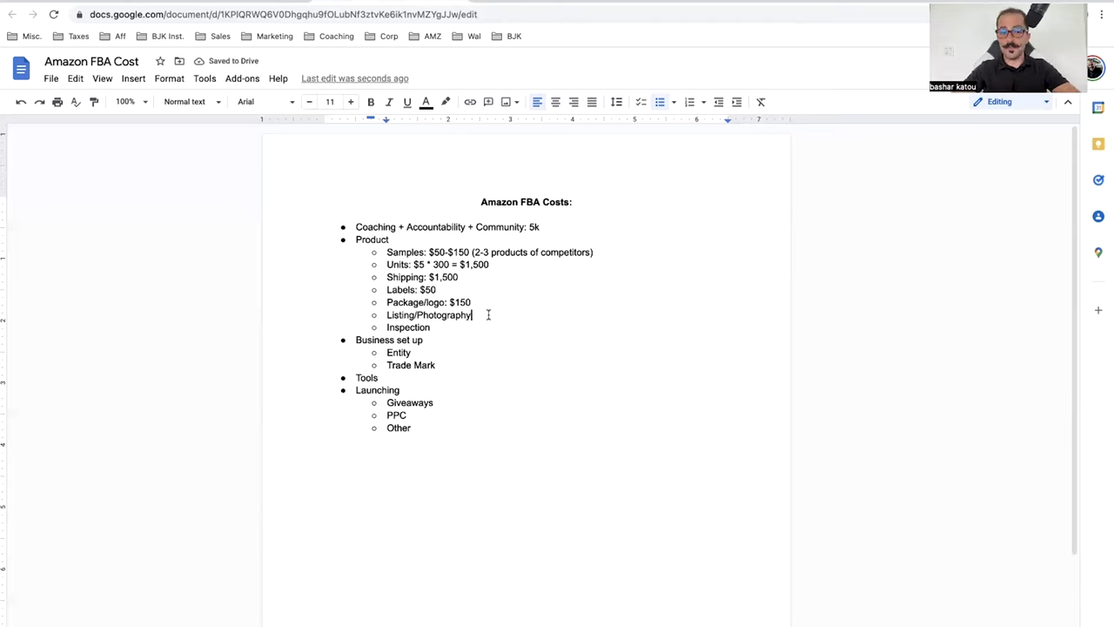
text(:)
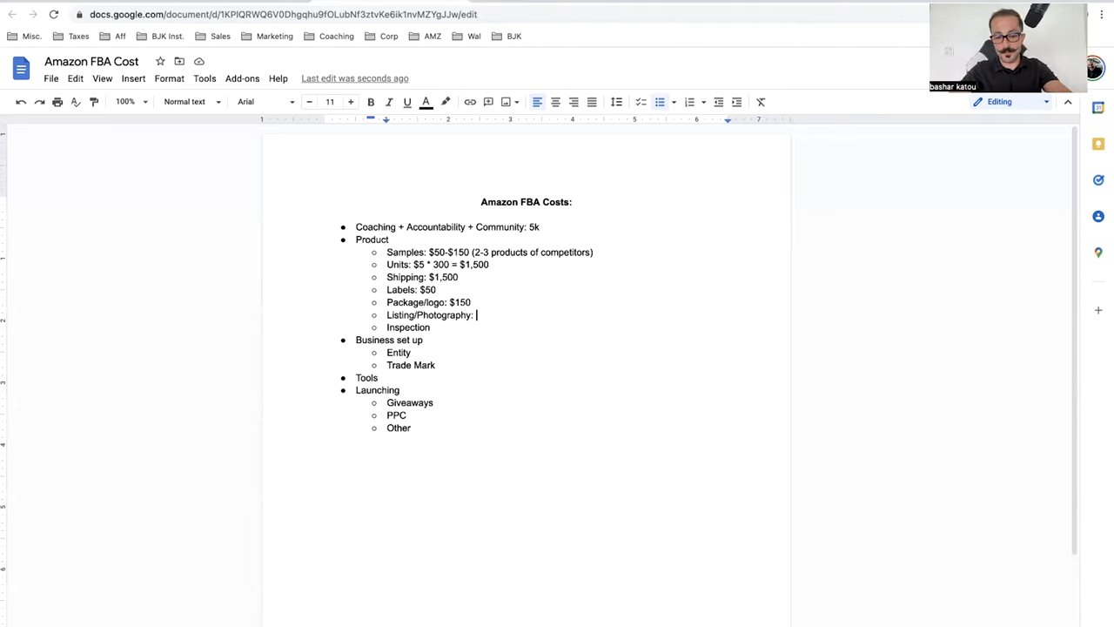
text($300)
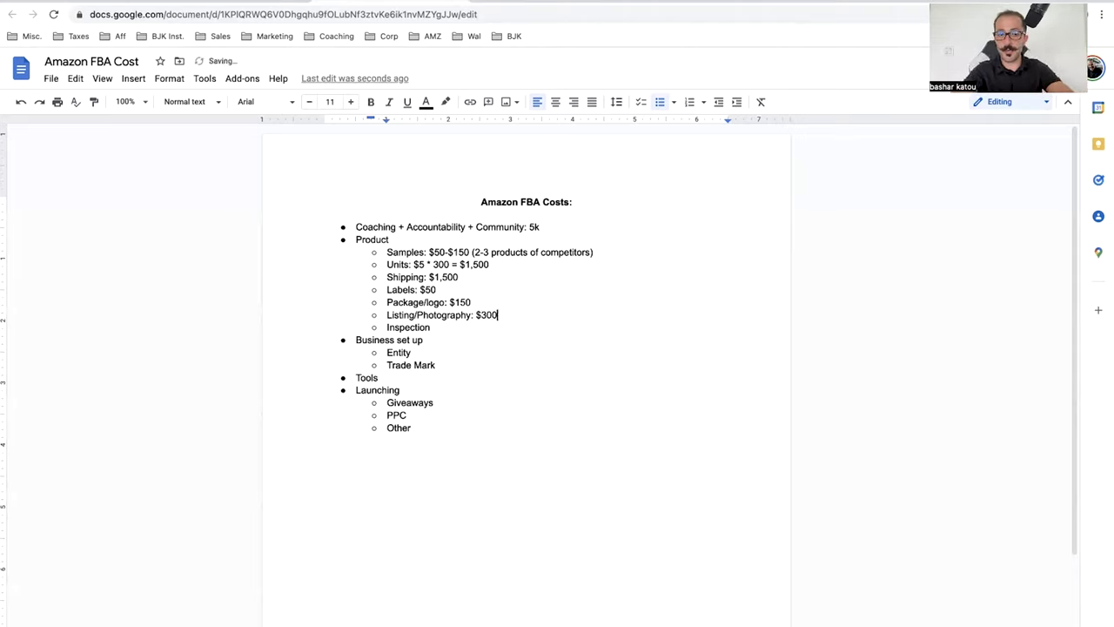
click(503, 324)
text(:)
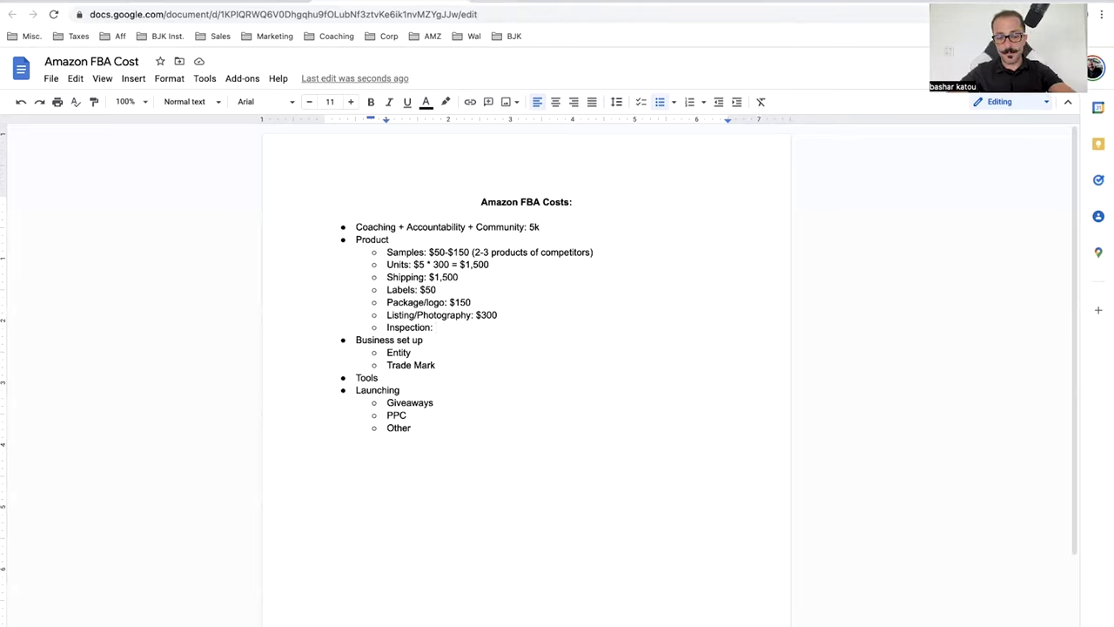
text($150)
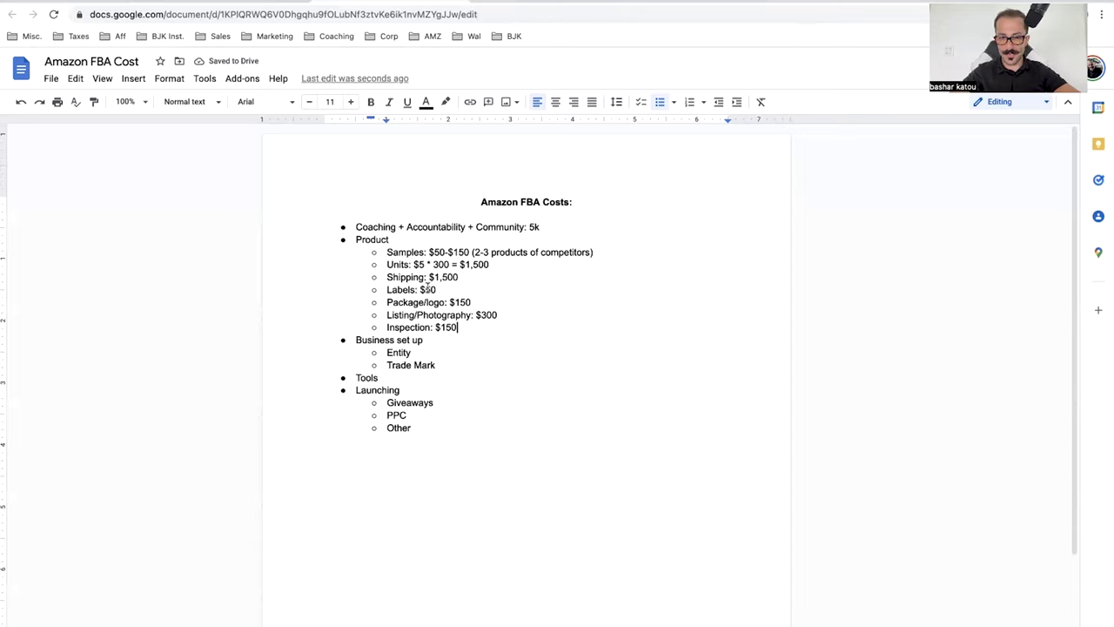
drag(429, 253, 469, 253)
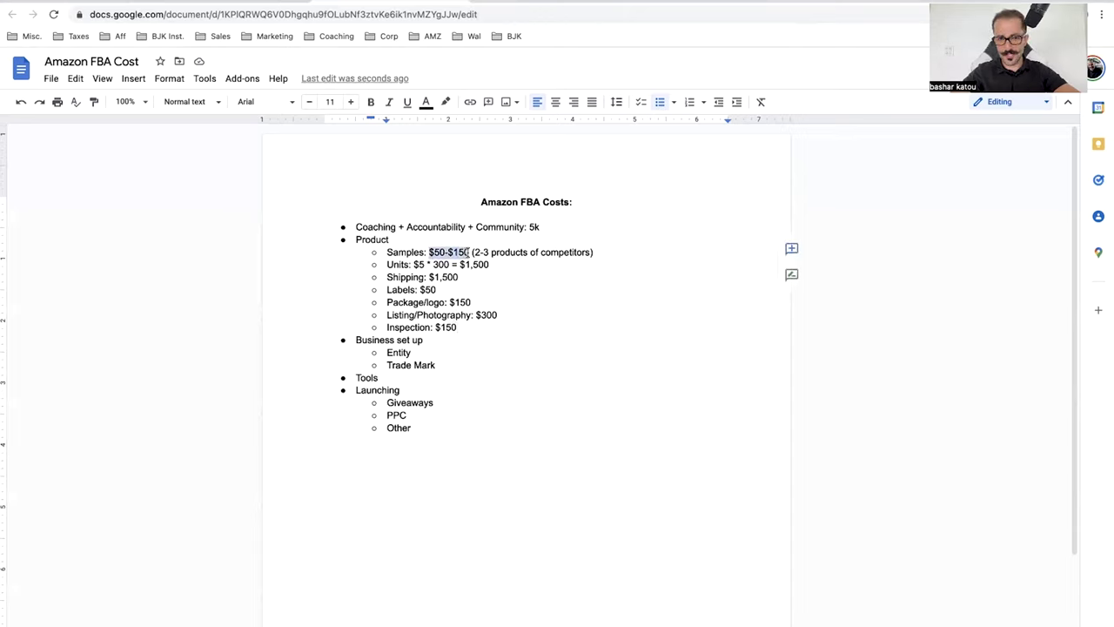
click(470, 252)
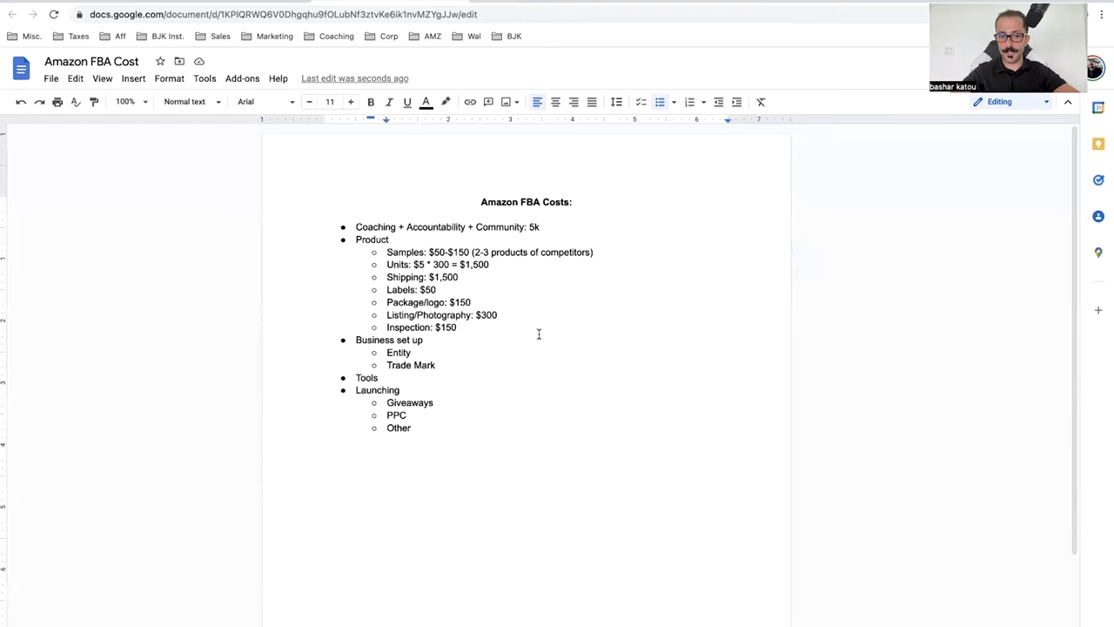
drag(478, 328, 388, 246)
click(496, 290)
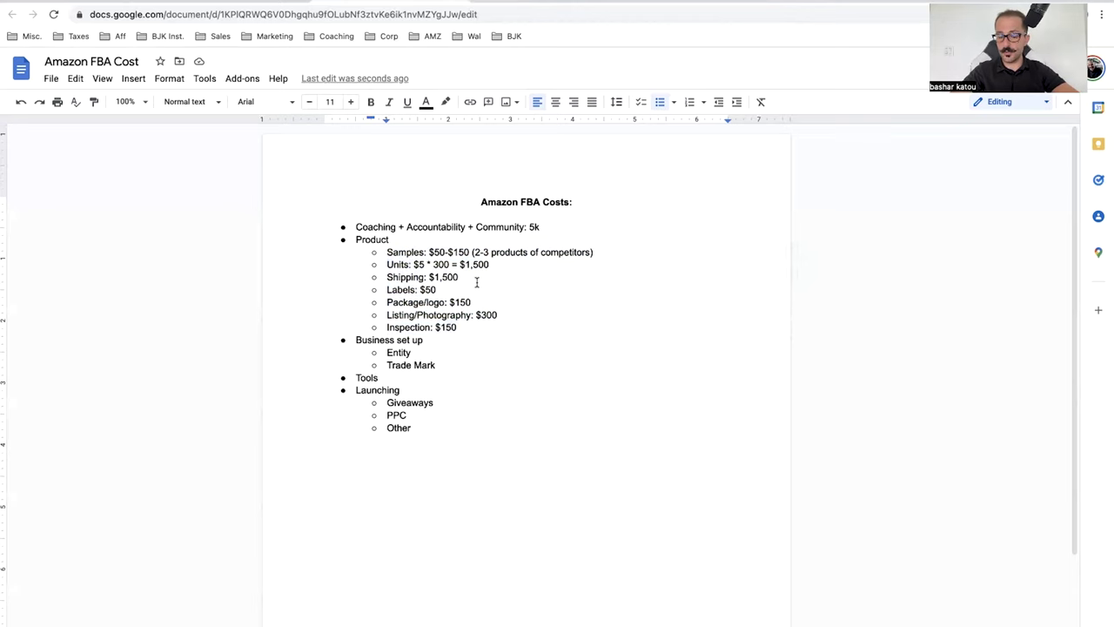
scroll(485, 306, down, 1)
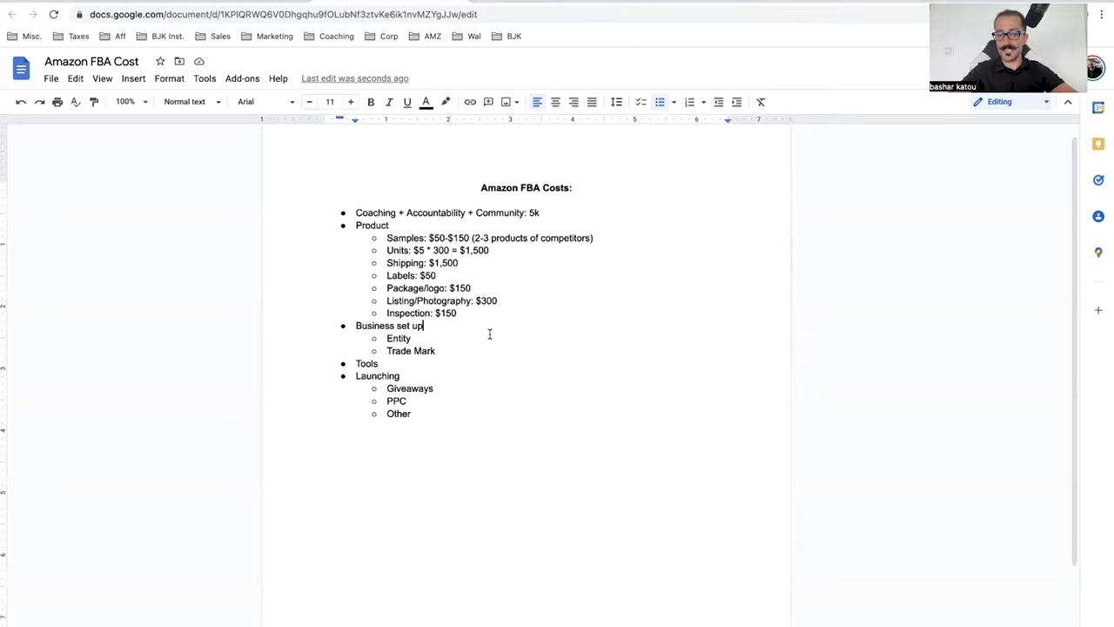
click(454, 347)
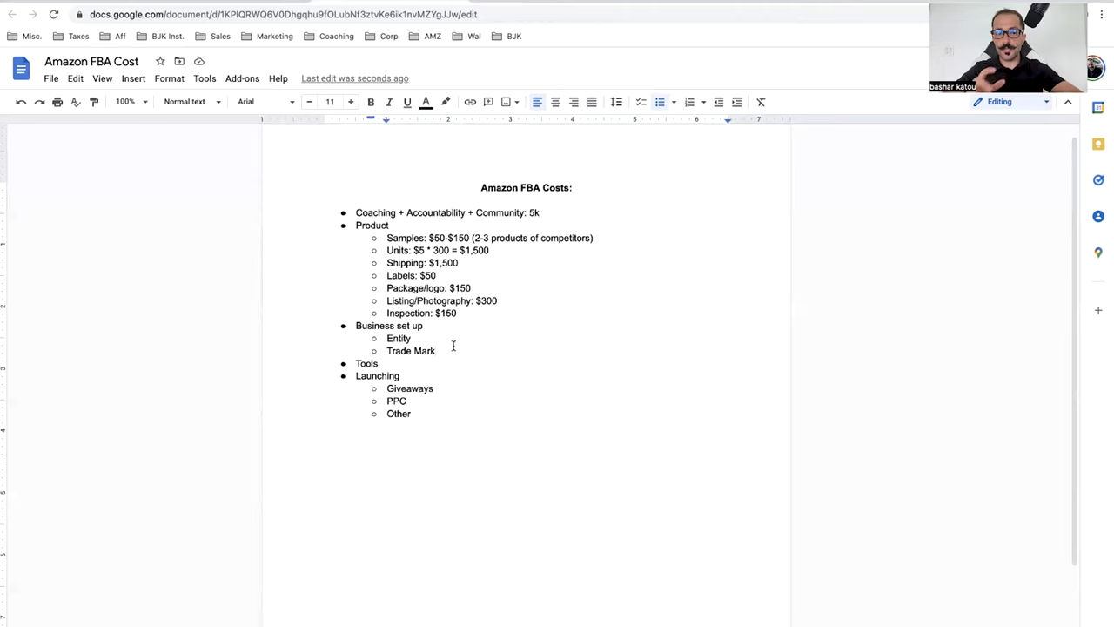
Add the note "(not a must)" to the end of the Business set up bullet.
click(455, 328)
text(()
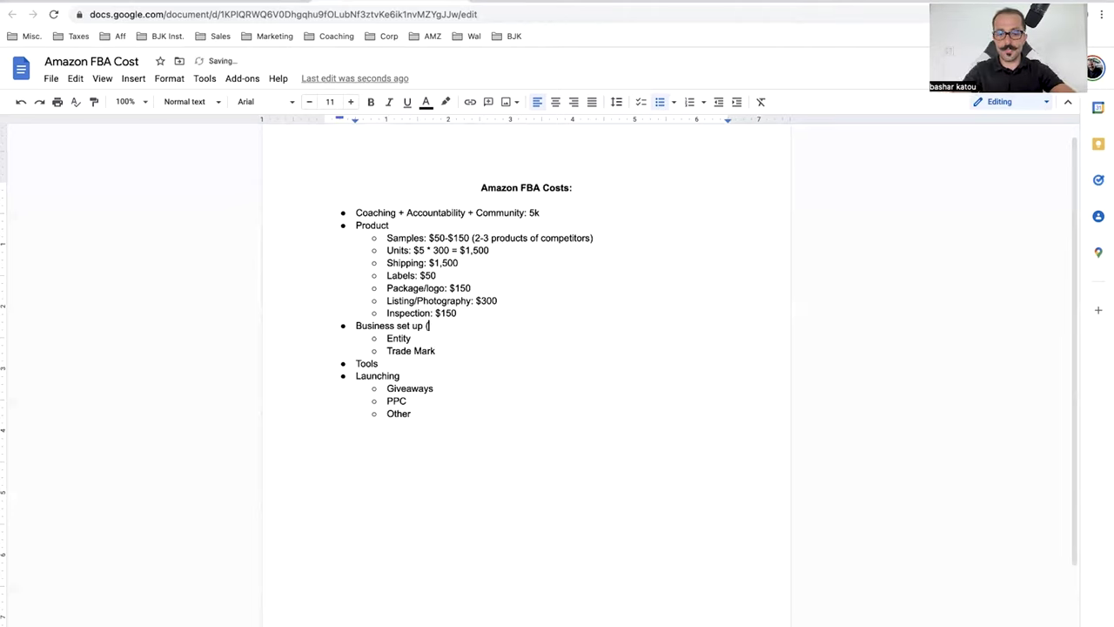
text(not a must))
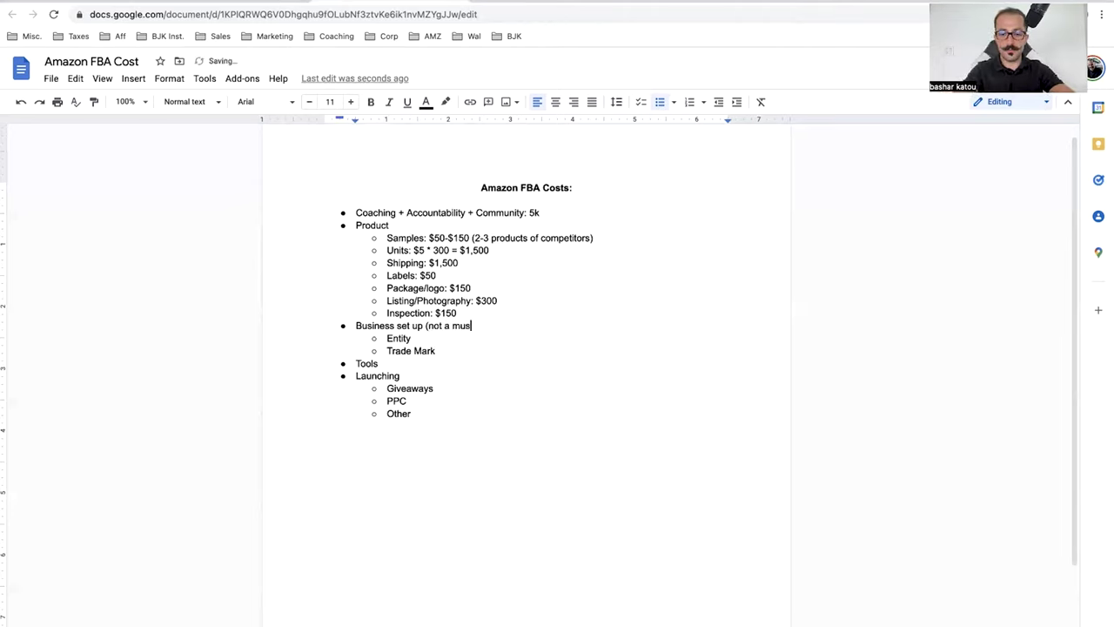
Complete the Entity sub-bullet under Business set up as "Entity: $250-$700".
click(459, 336)
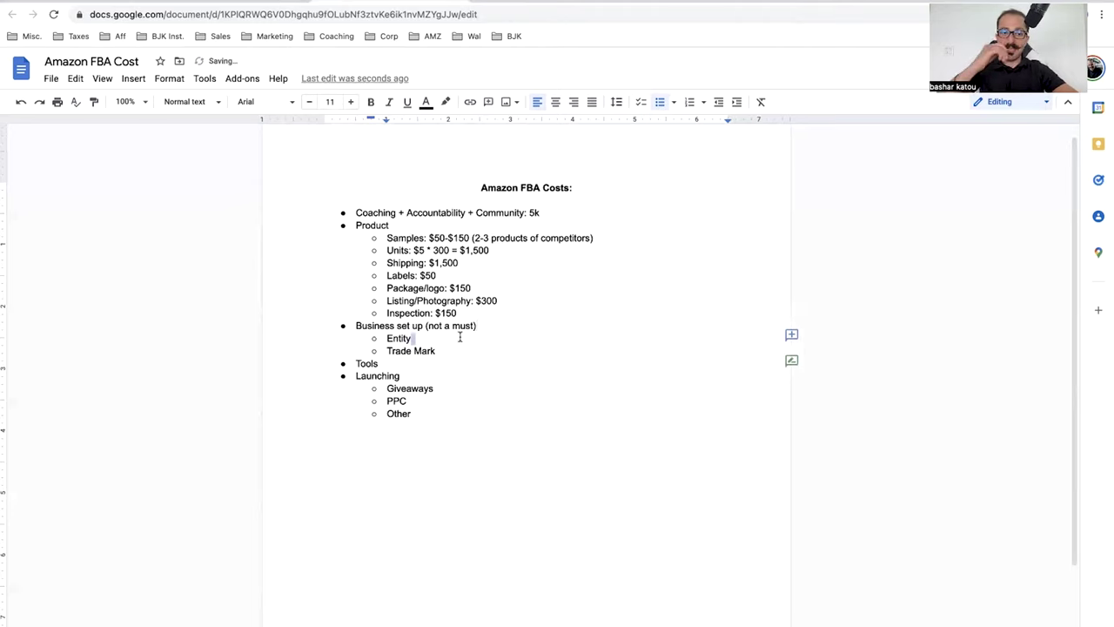
text(:)
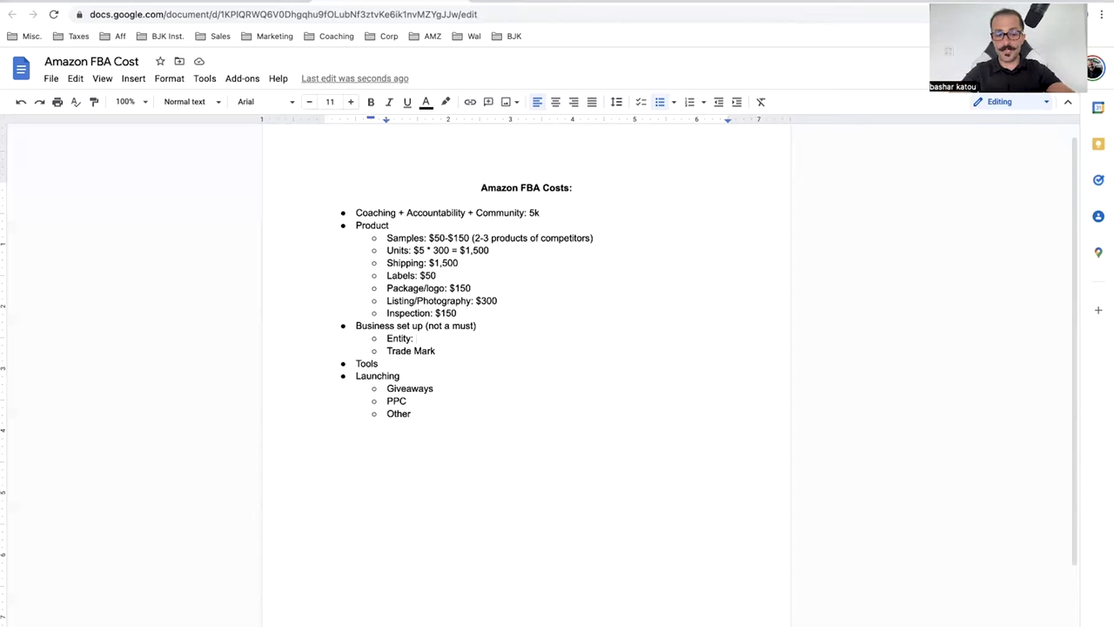
text($250-)
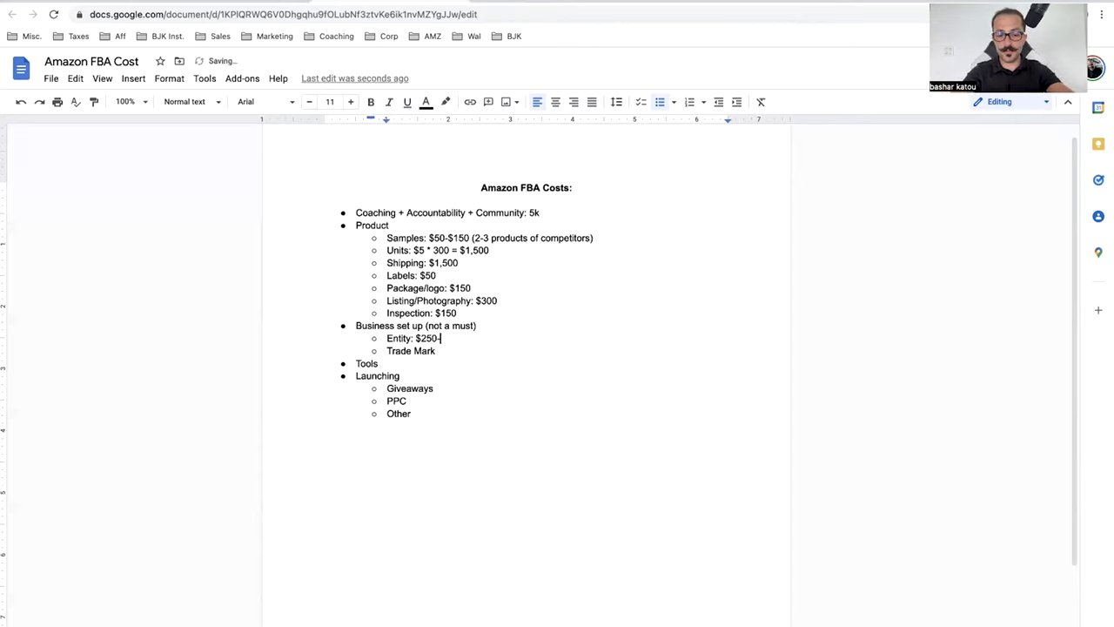
text($700)
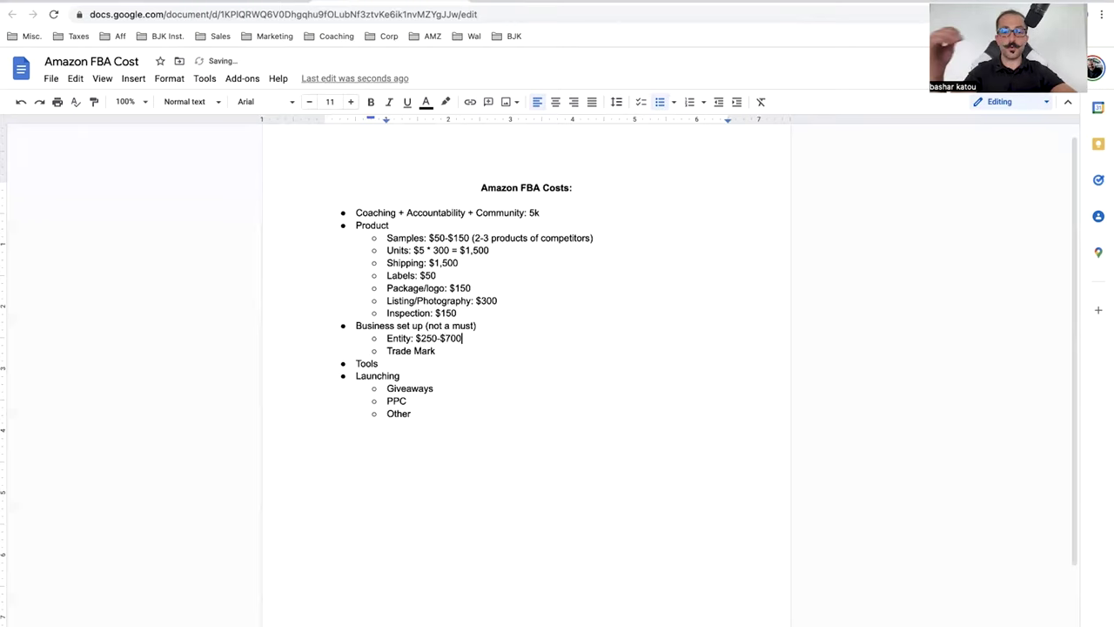
Complete the Trade Mark sub-bullet under Business set up as "Trade Mark: $250 uspto.gov".
click(479, 353)
text(: )
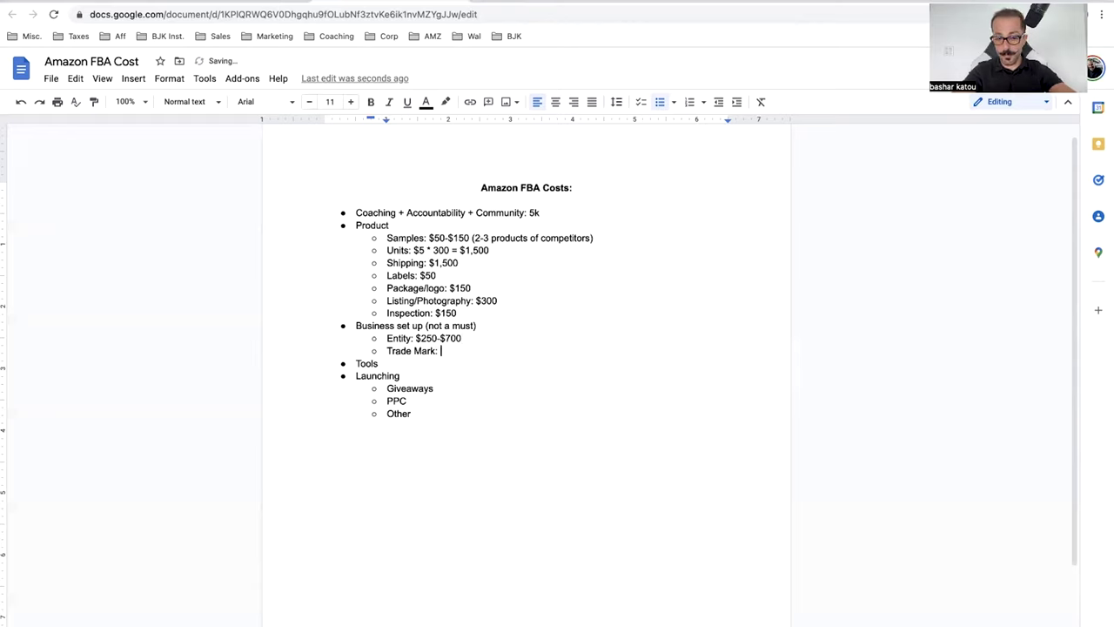
text($250)
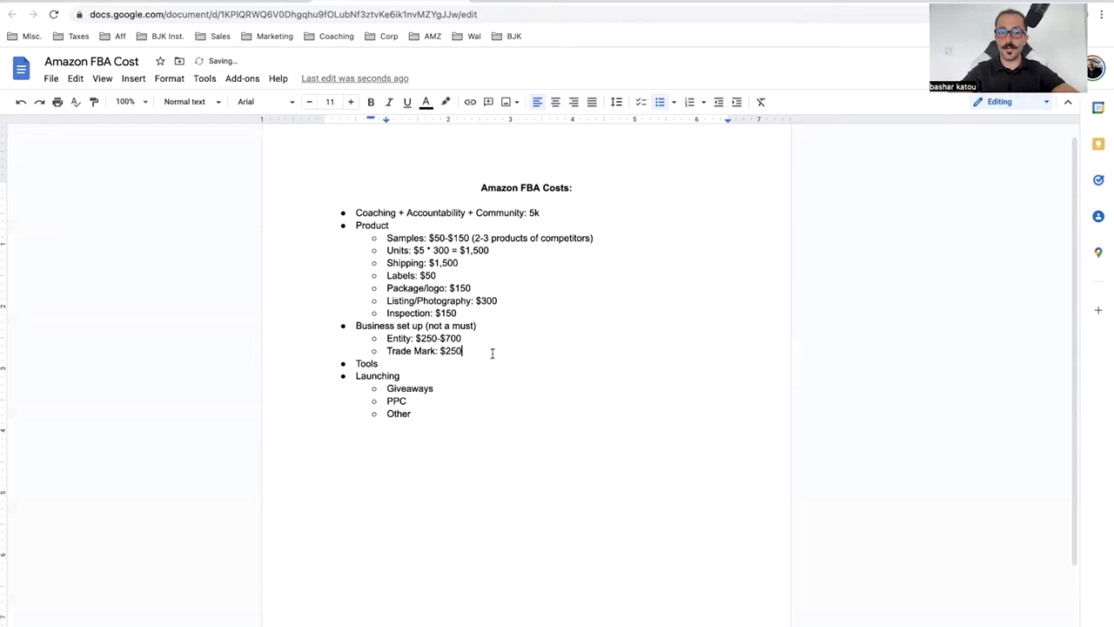
text( u)
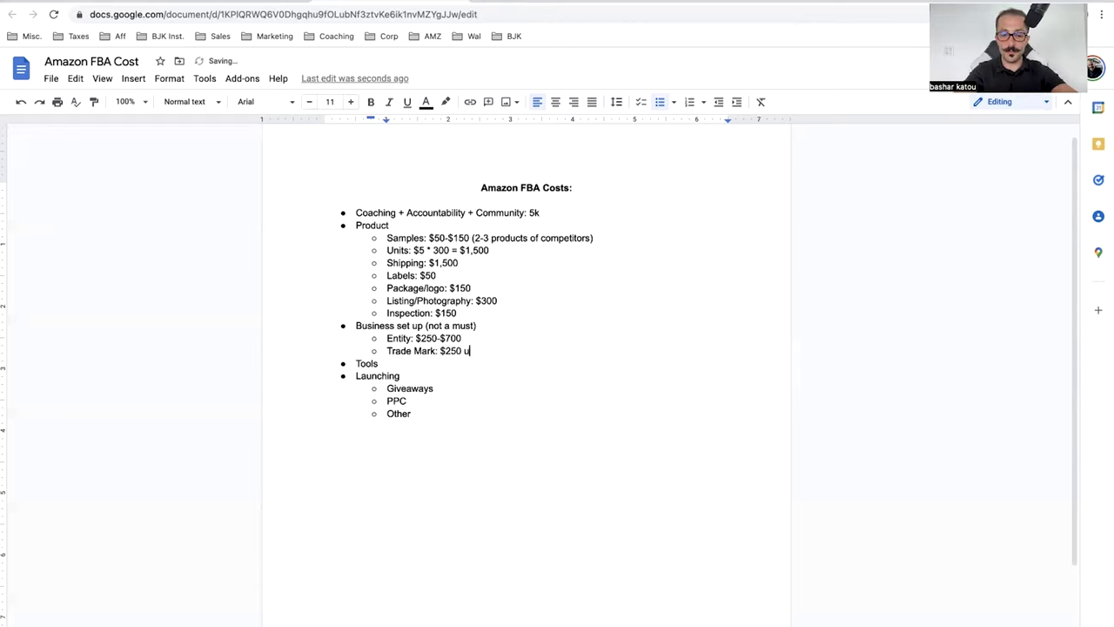
text(spto.gov)
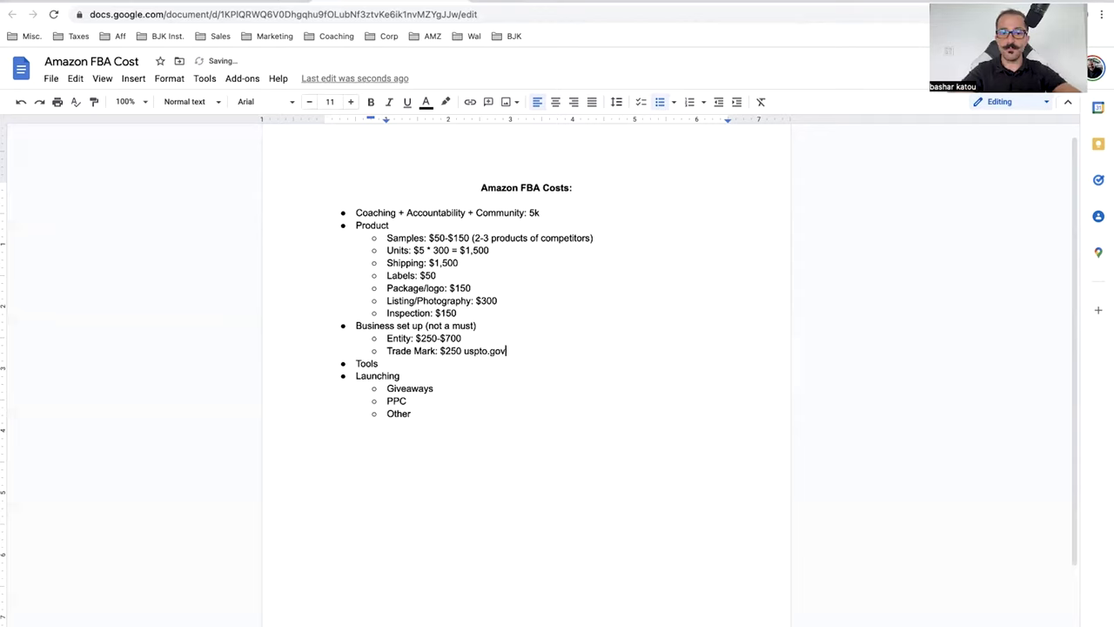
Review the Entity and Trade Mark cost lines under Business set up, highlighting the amounts.
drag(439, 348, 461, 349)
click(451, 350)
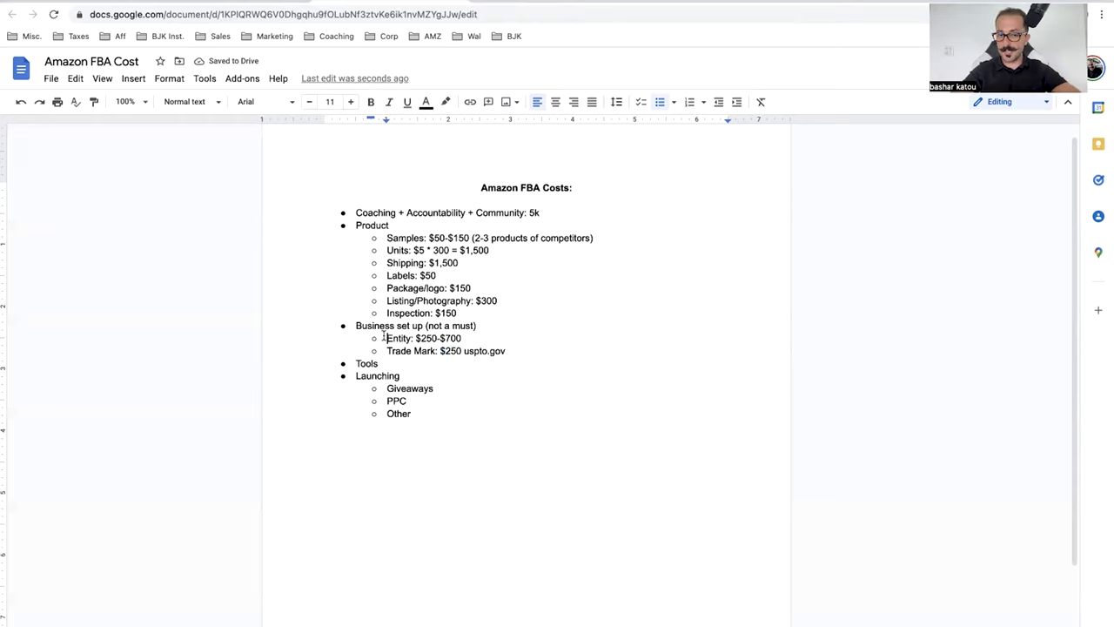
drag(387, 338, 514, 353)
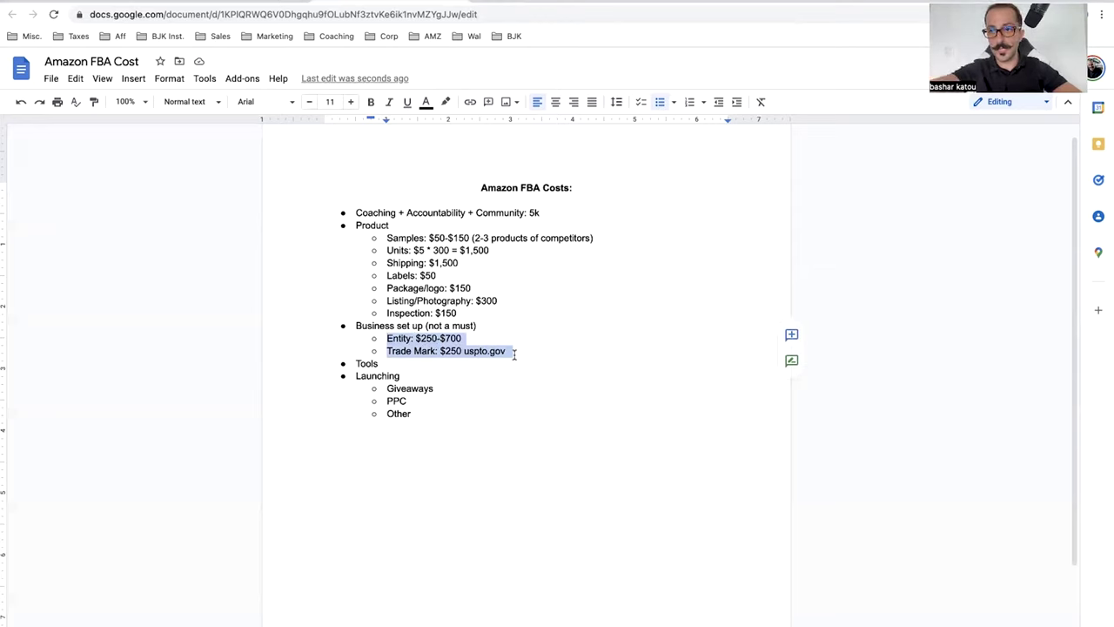
click(523, 353)
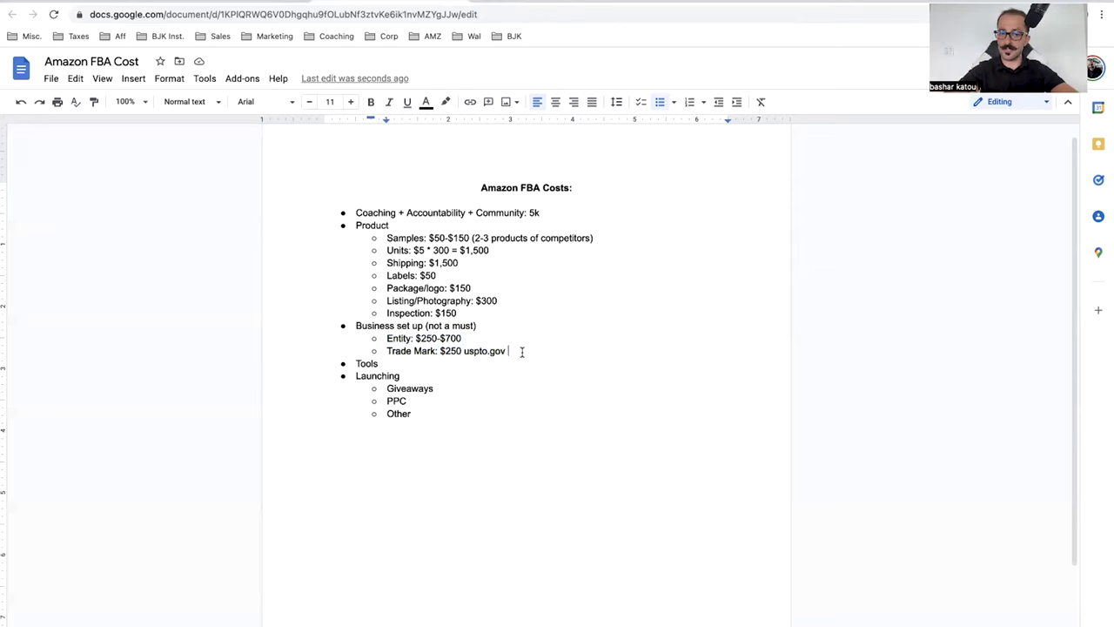
triple_click(477, 351)
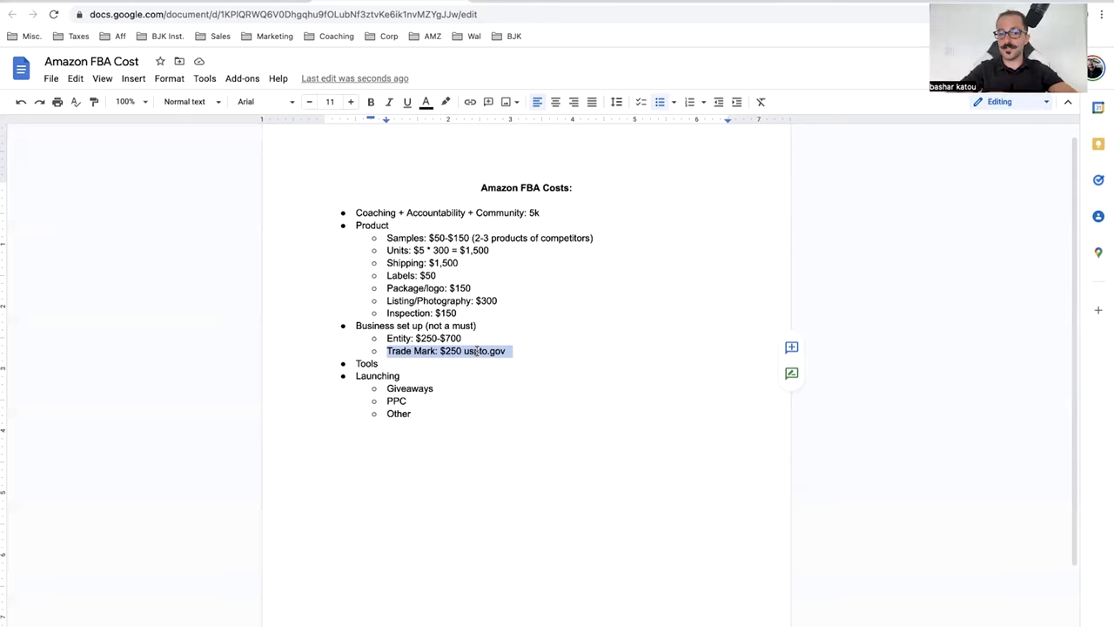
click(517, 351)
drag(517, 351, 379, 336)
click(467, 352)
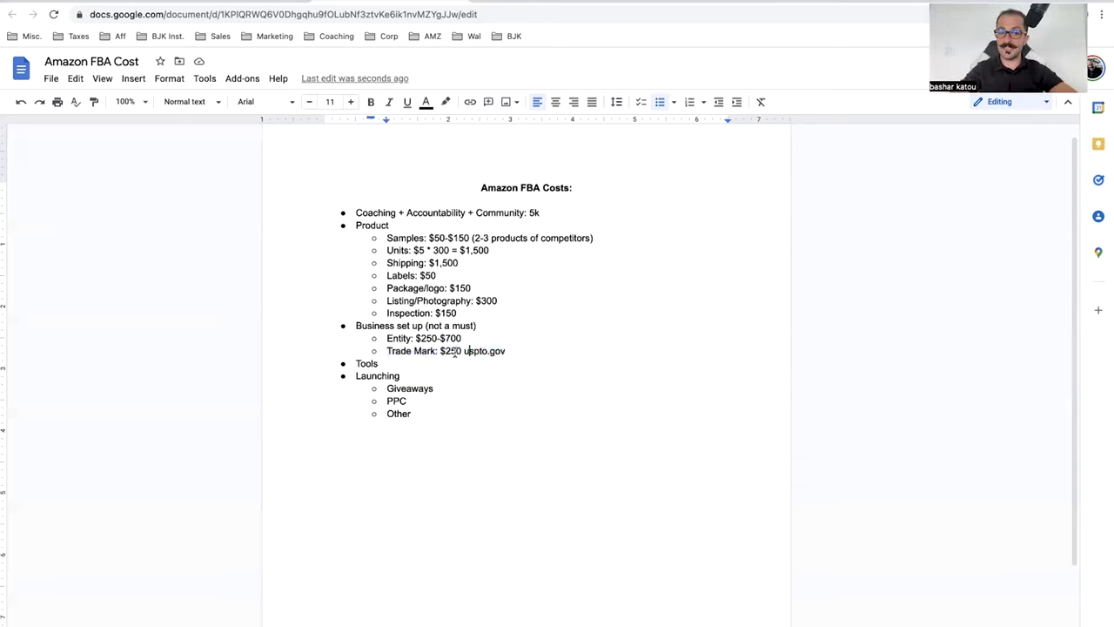
drag(439, 352, 461, 351)
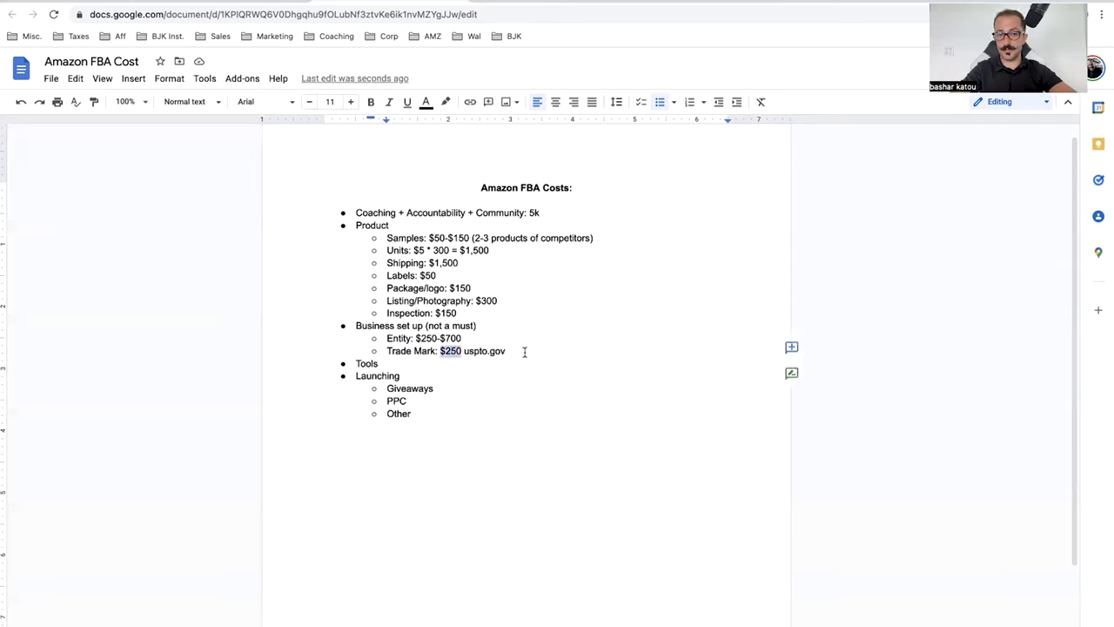
click(524, 352)
Complete the Tools bullet with its monthly cost as "Tools: $99/mo".
click(496, 363)
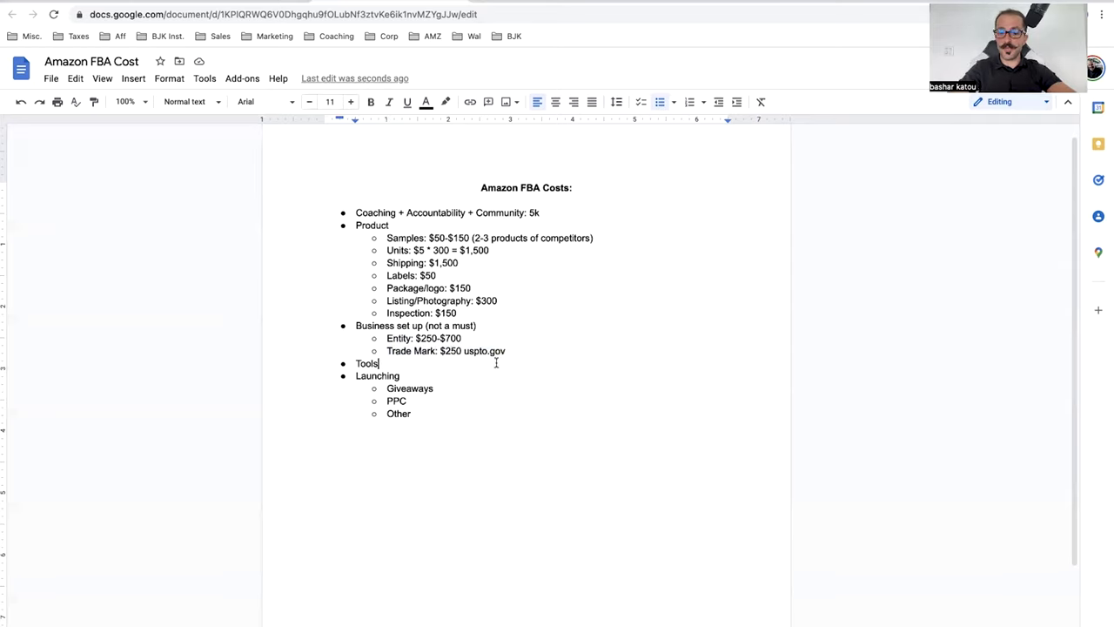
text(: )
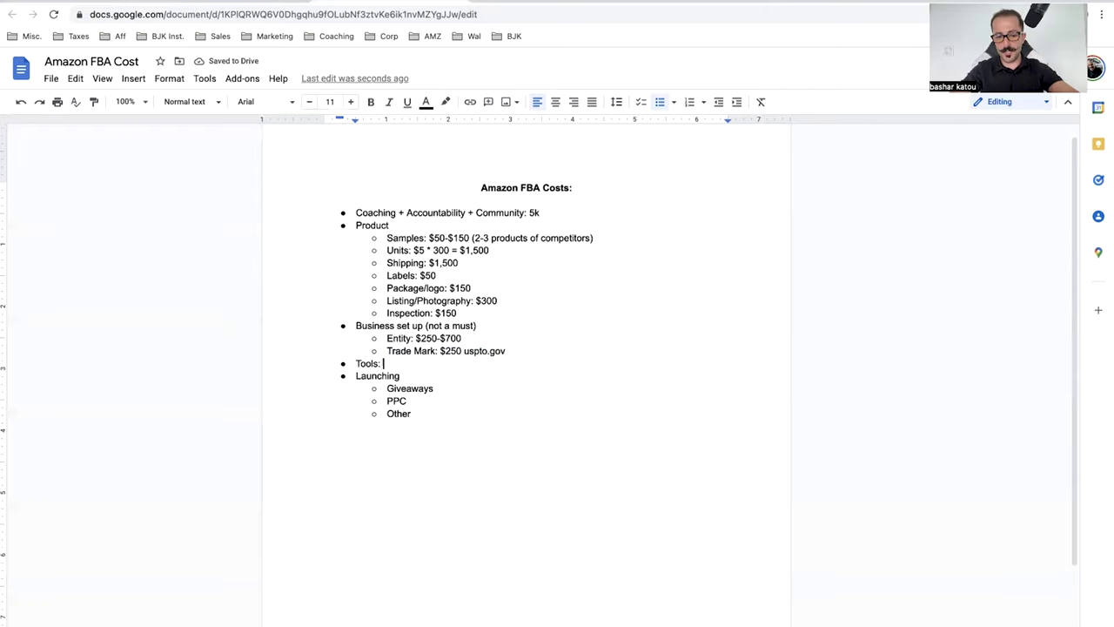
text($99)
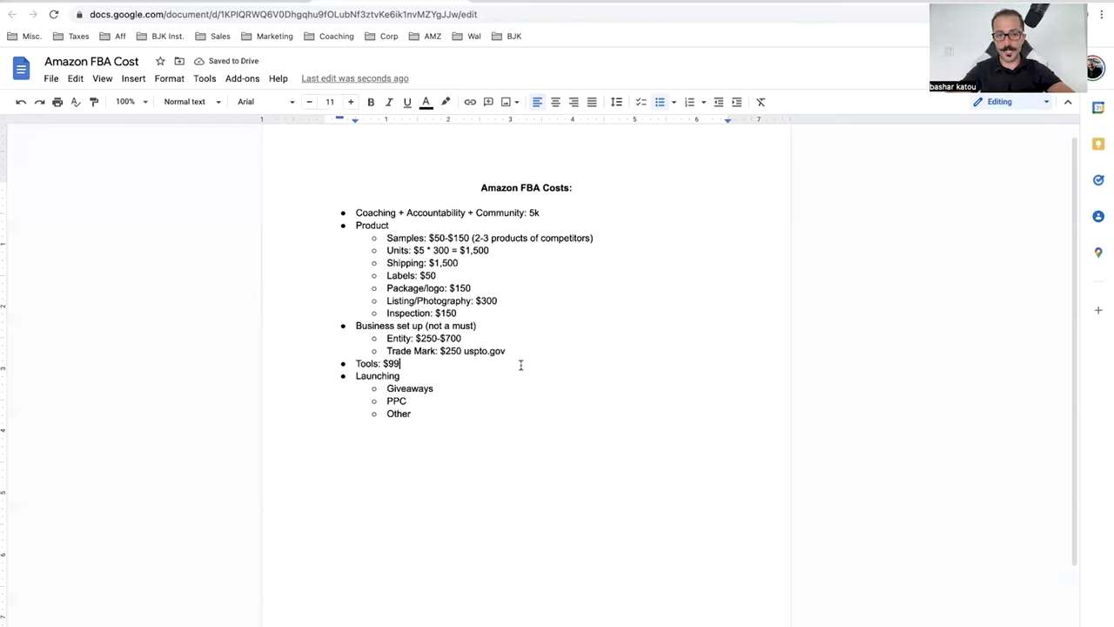
text(/mo)
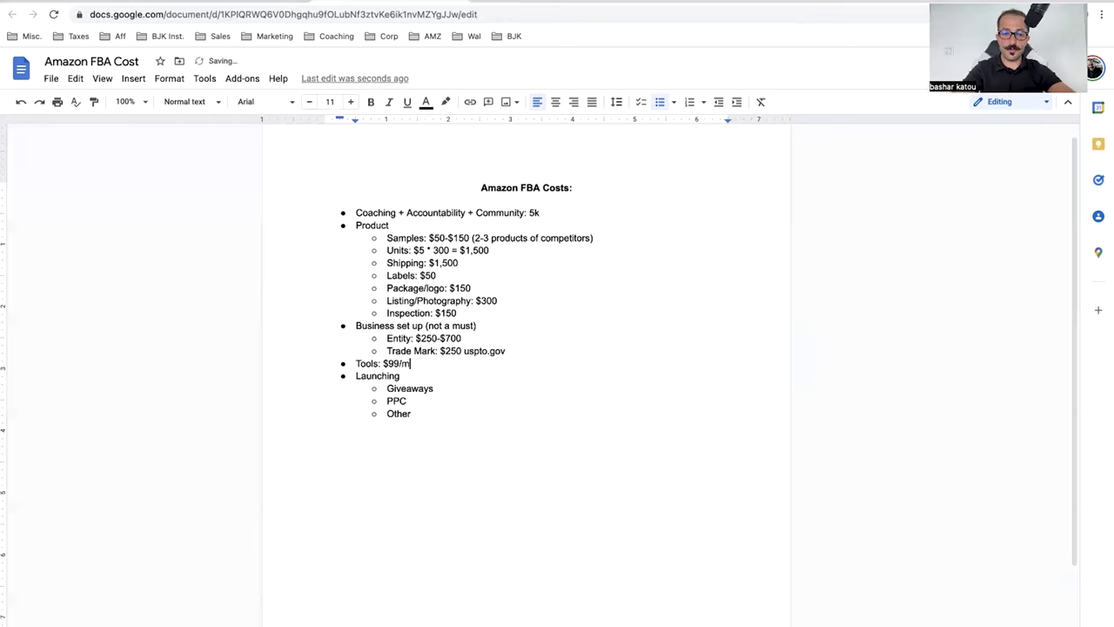
click(542, 380)
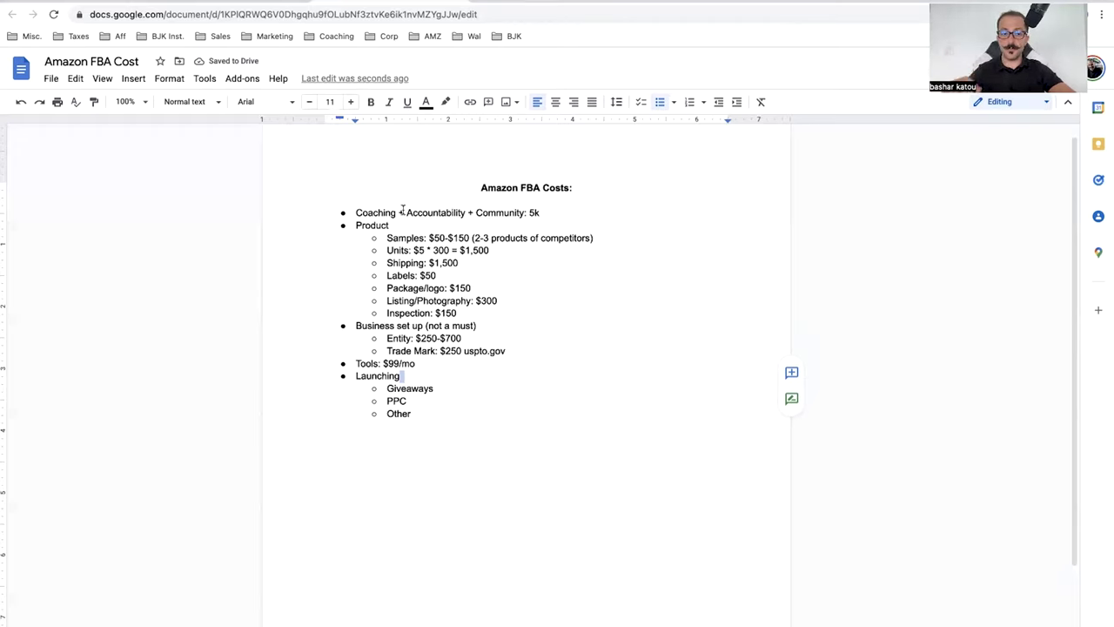
click(490, 365)
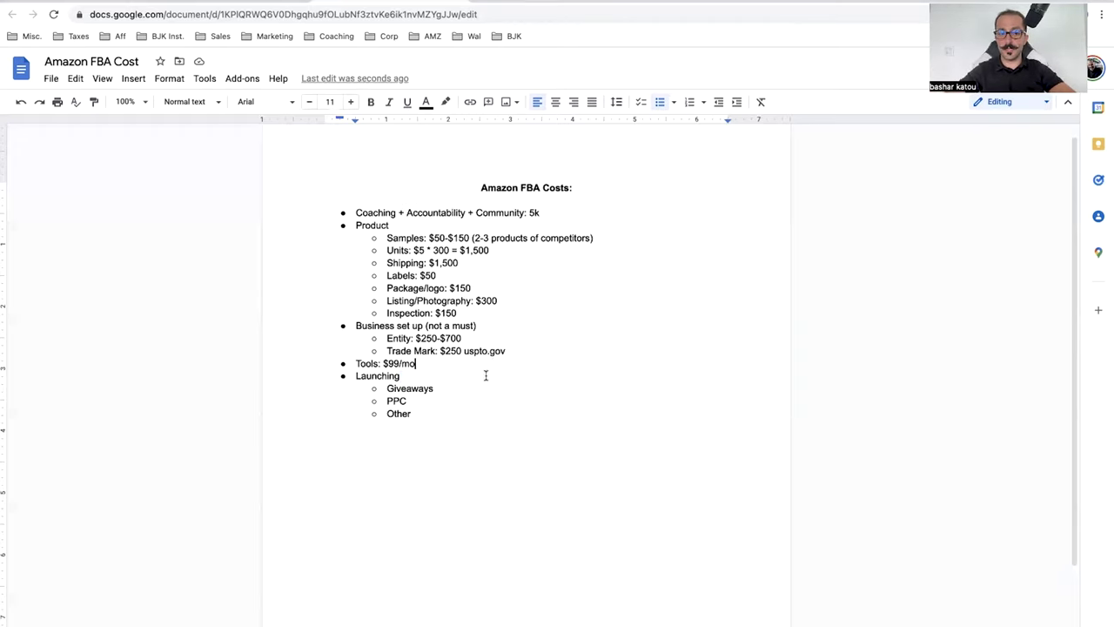
click(486, 376)
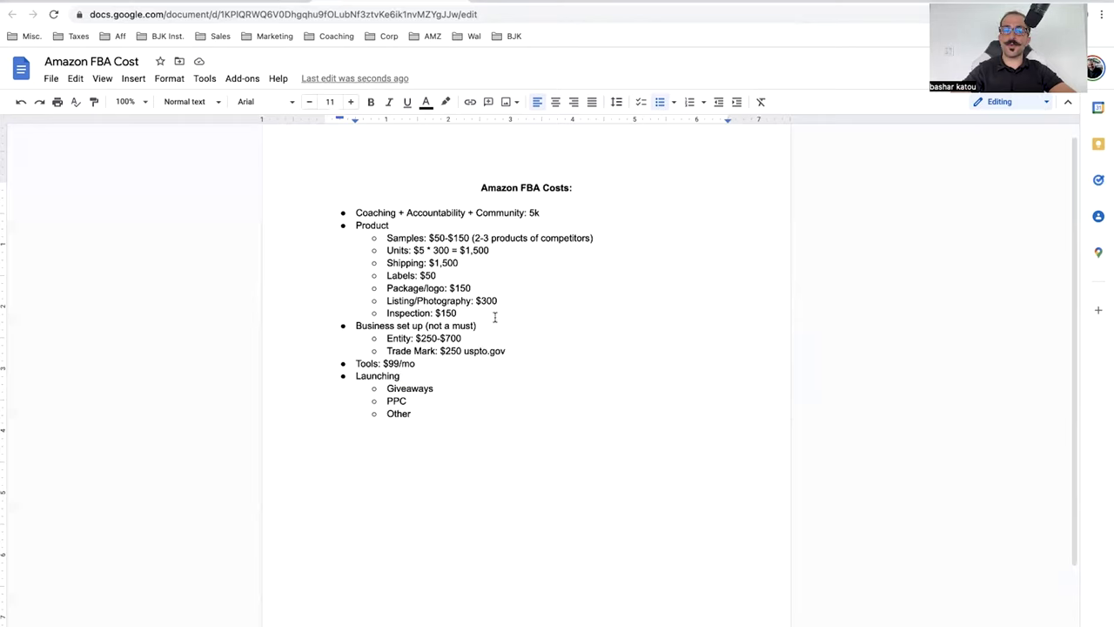
drag(467, 263, 424, 263)
click(468, 263)
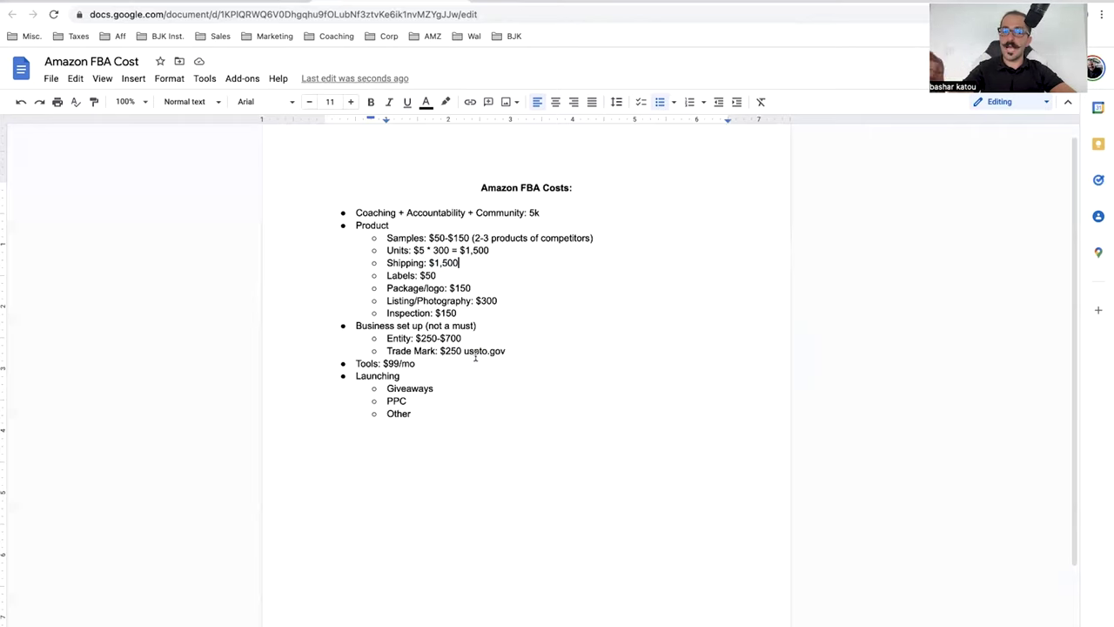
Add a new bullet after Other under Launching that reads "$1,500 * 35% =".
click(467, 408)
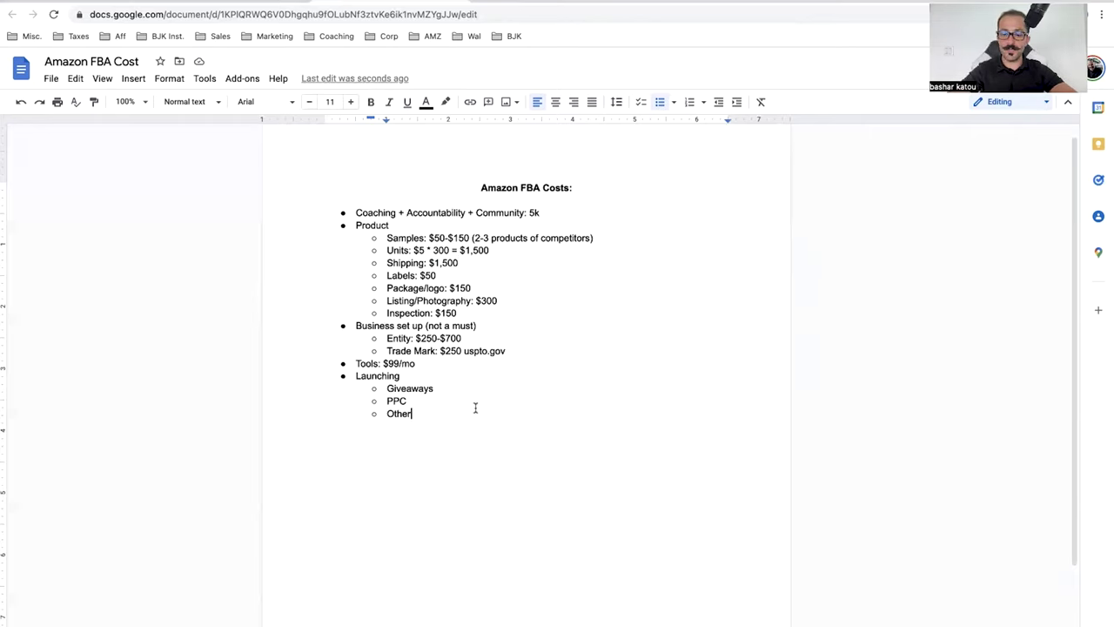
key(Return)
text($1,)
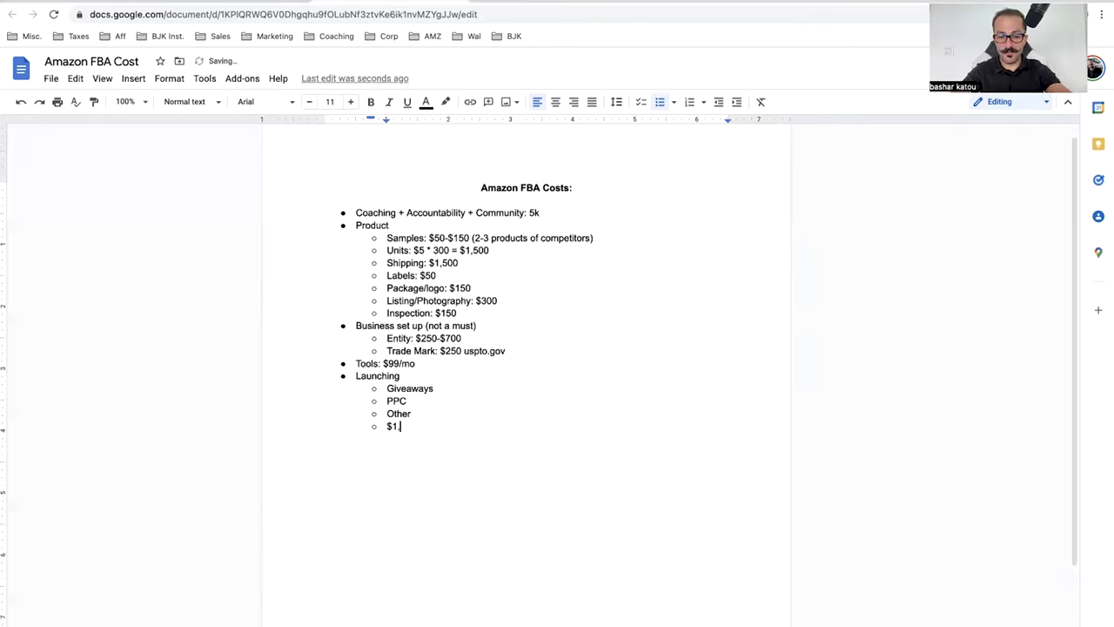
text(500 *)
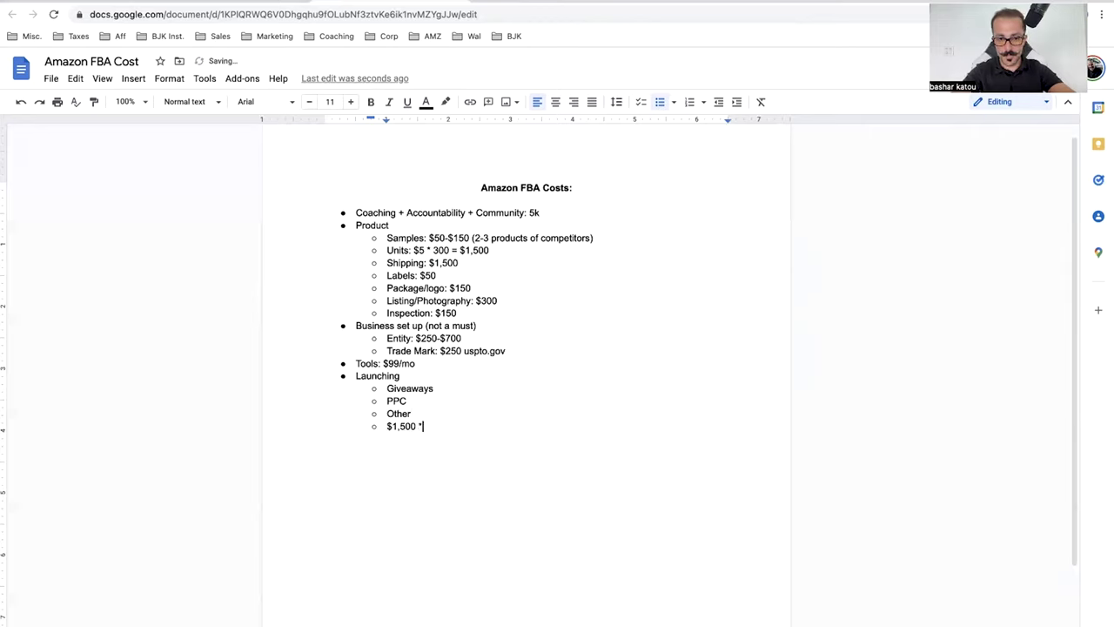
text( 35%)
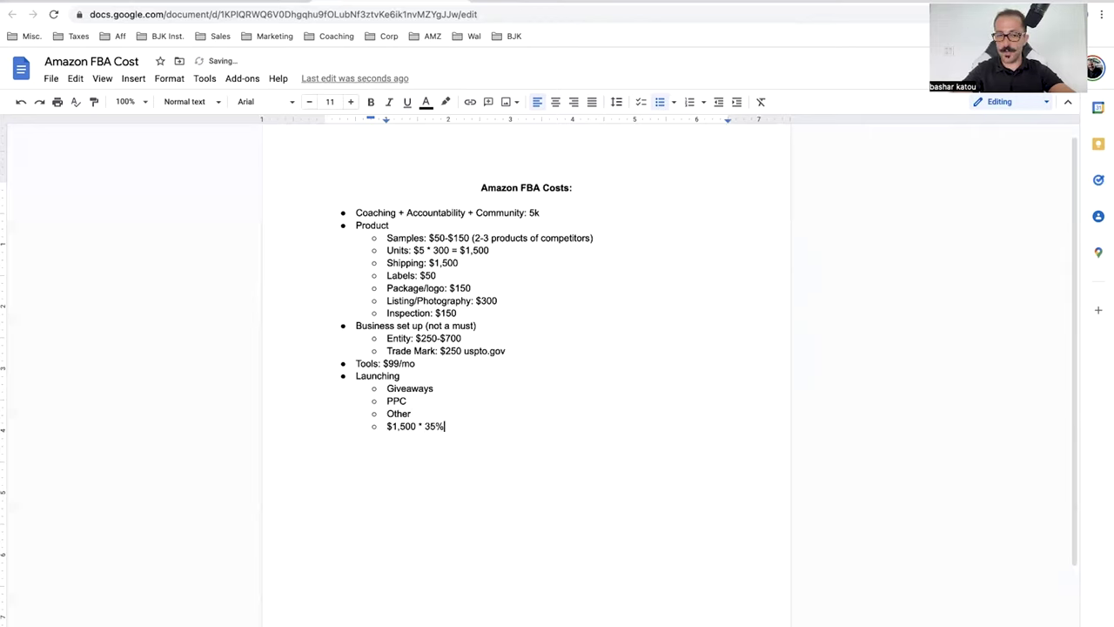
text( =)
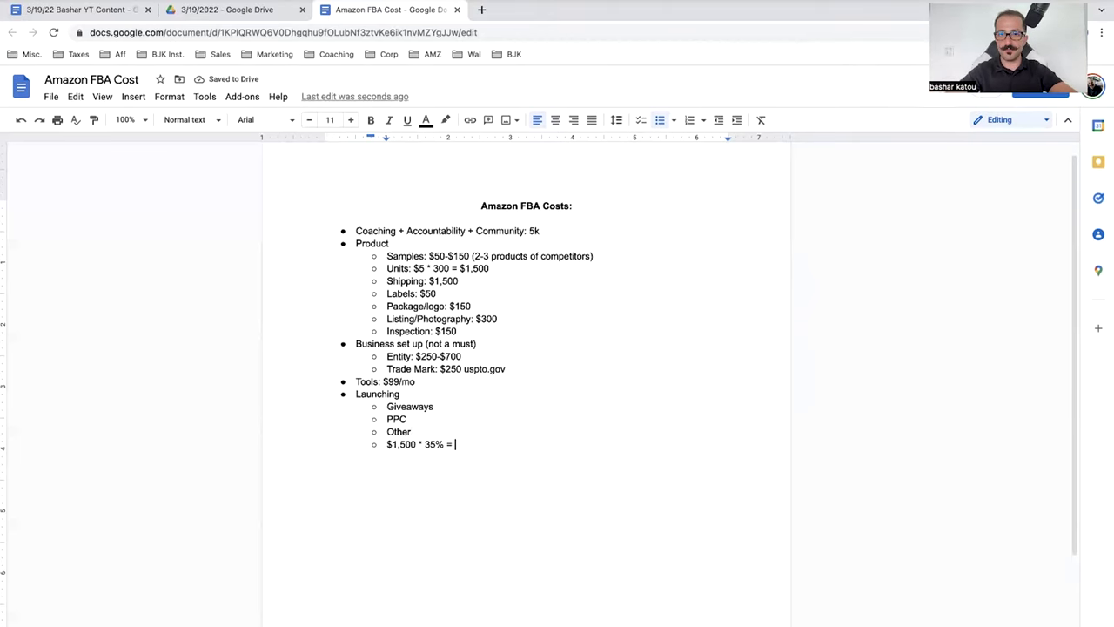
Calculate 1500*35% with the system-wide search, then close it.
key(super+space)
text(1500)
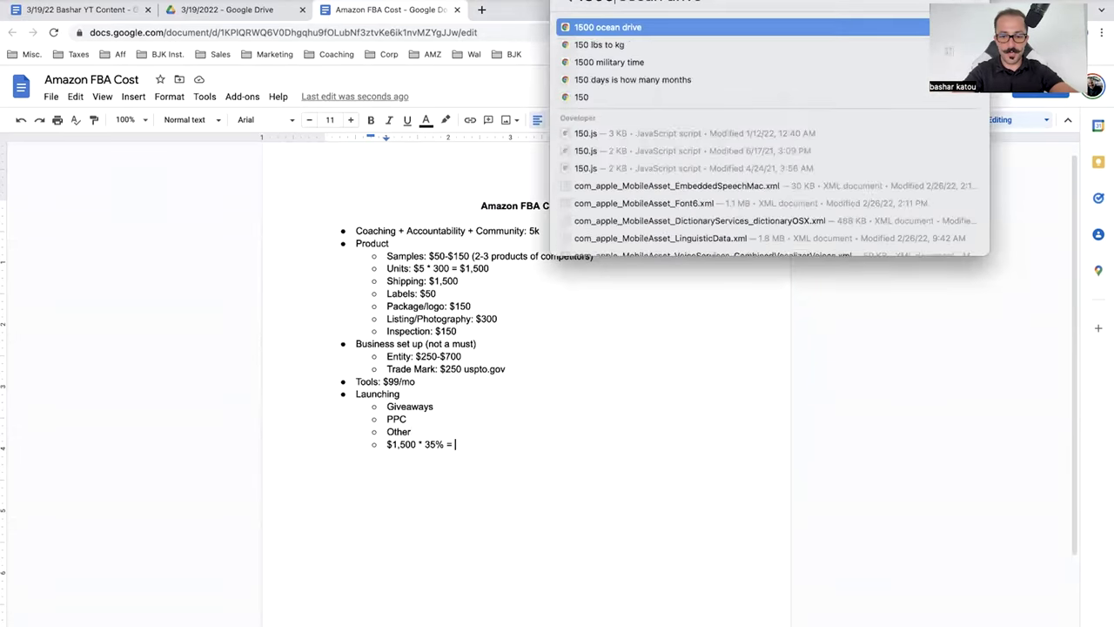
text(*35%)
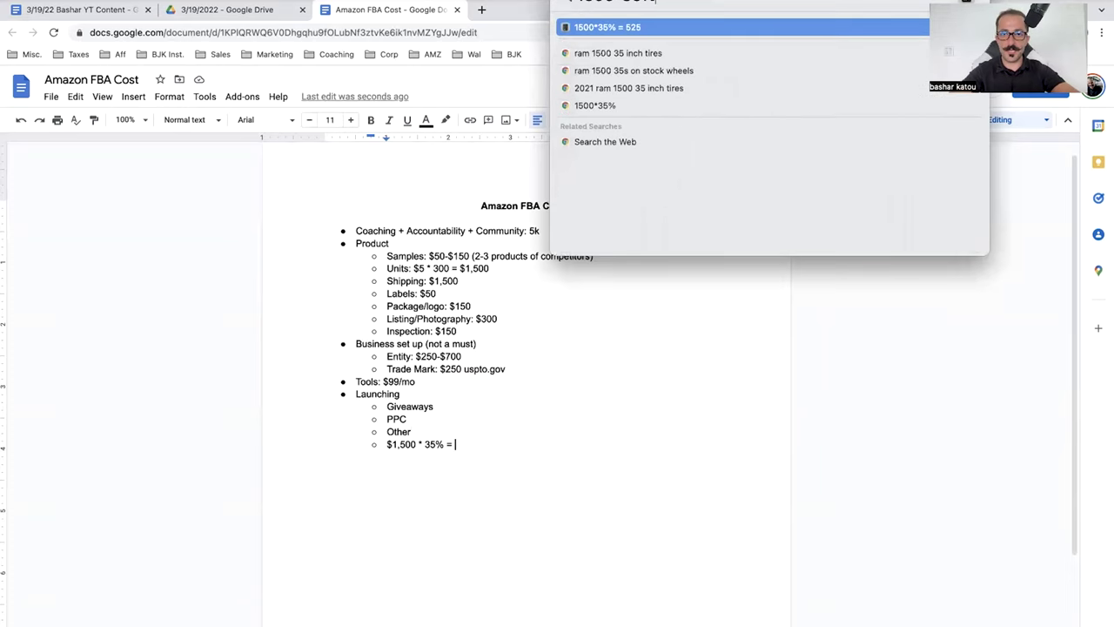
key(Escape)
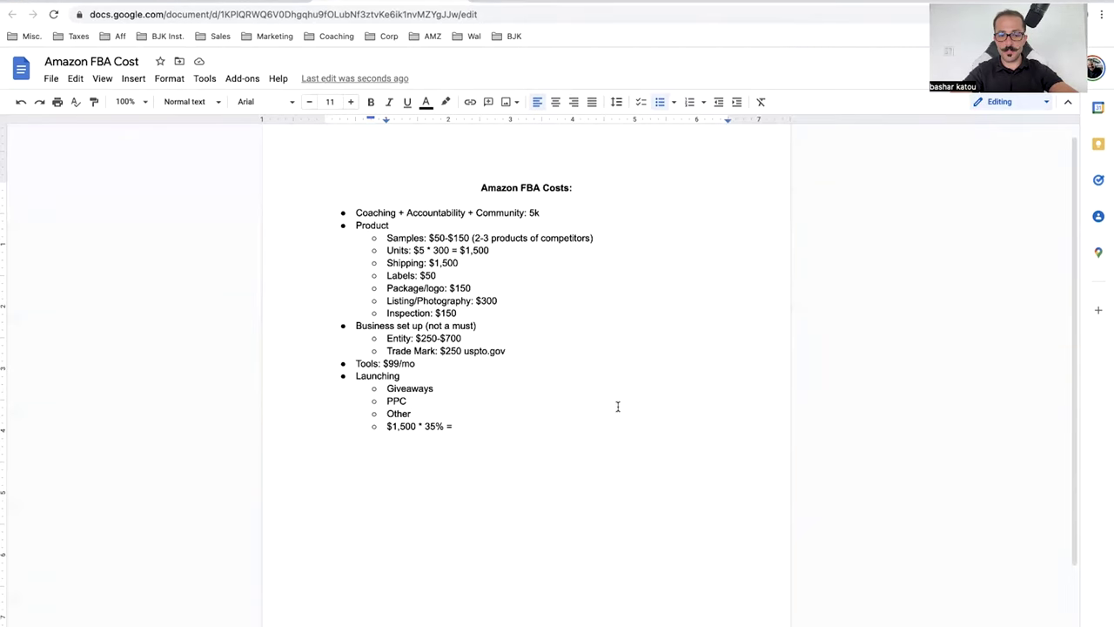
Complete the launch calculation with "$550" and indent it as a sub-bullet of Other.
text($550)
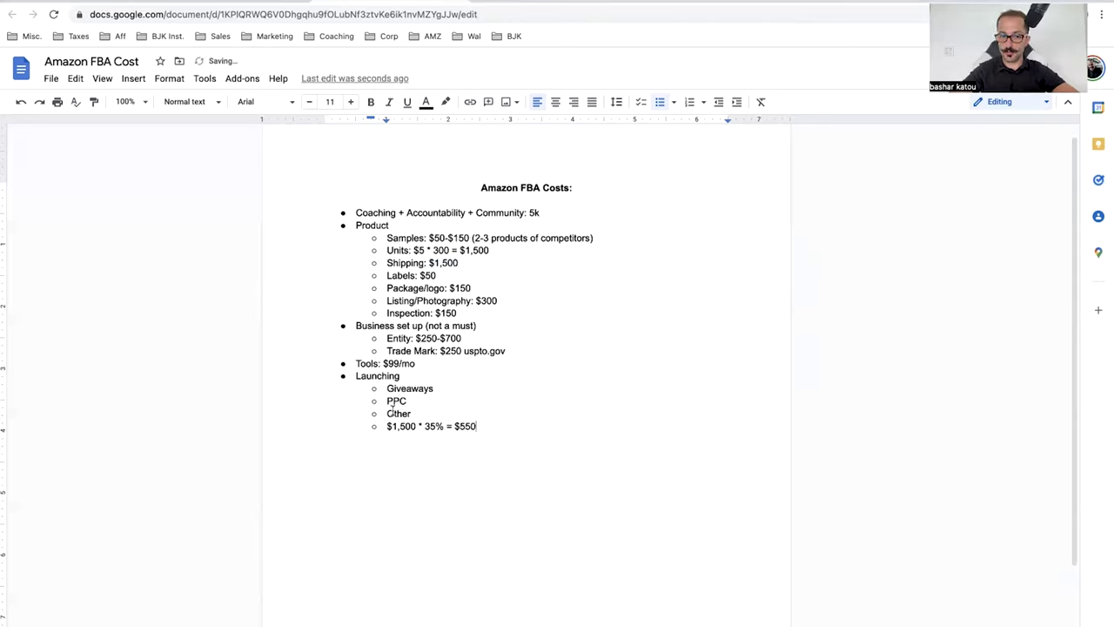
key(Tab)
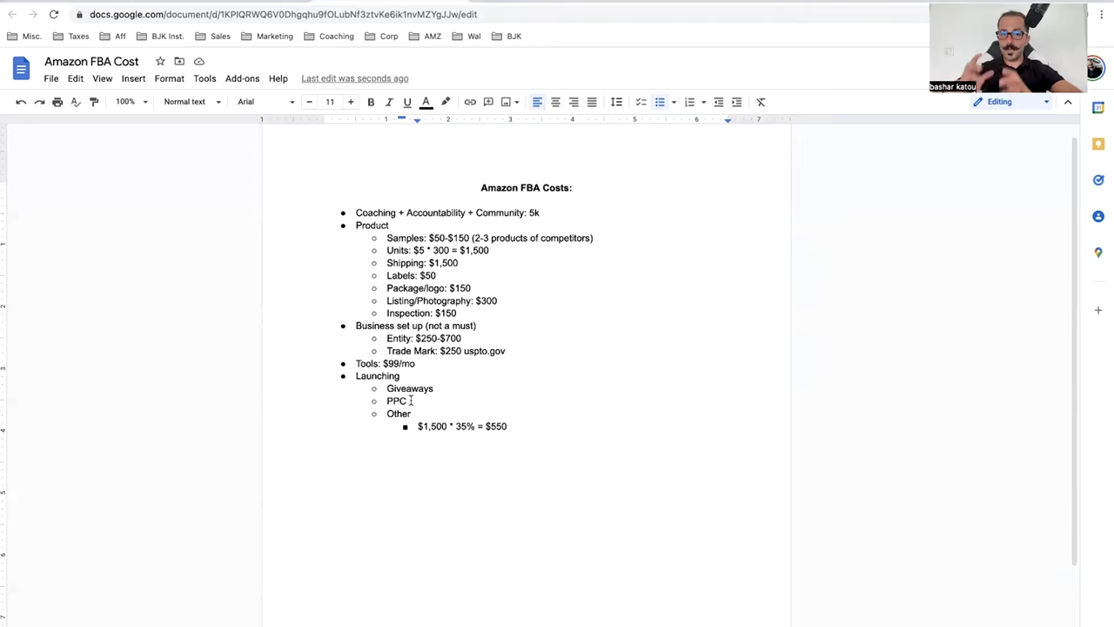
drag(509, 424, 481, 424)
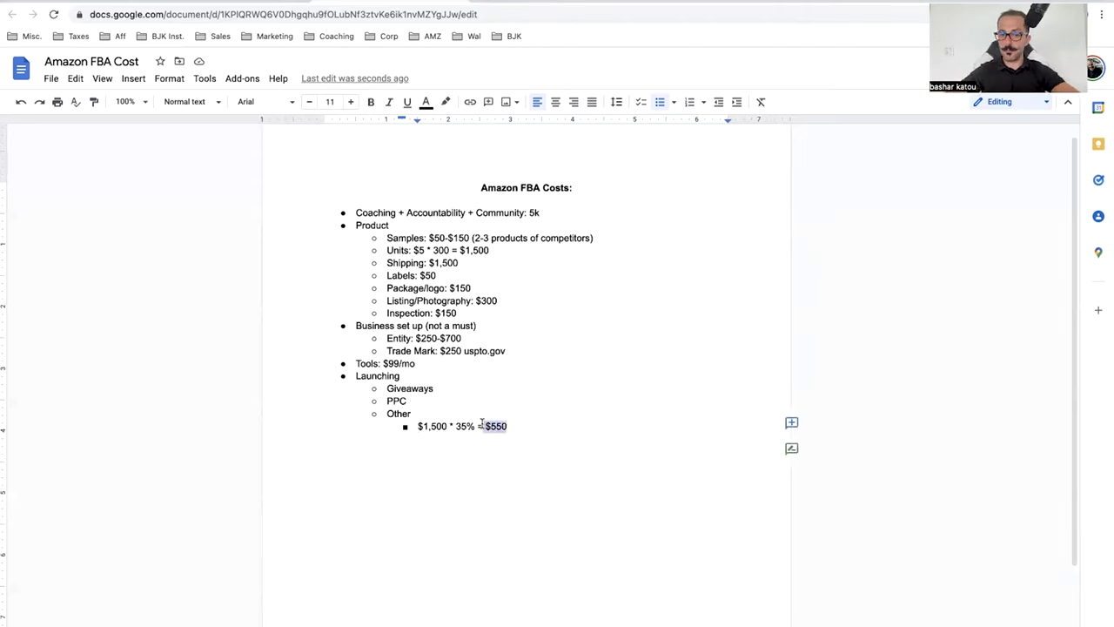
click(515, 426)
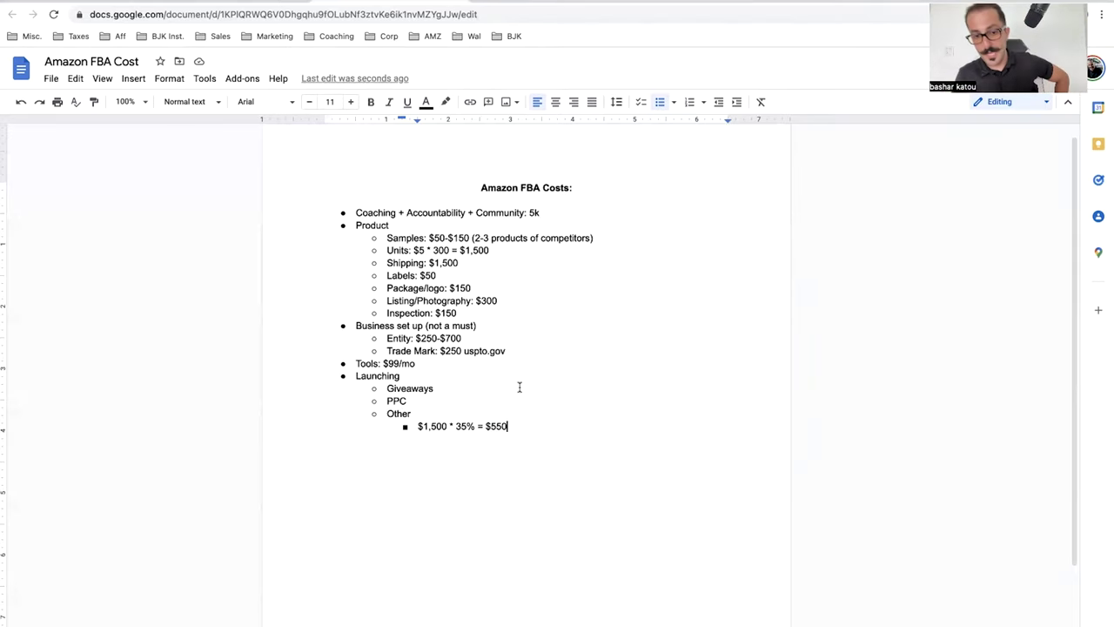
End the bulleted list and add the total line "Approximately $10,000 USD" below it as plain text.
key(Return)
key(Return)
key(Return)
key(Return)
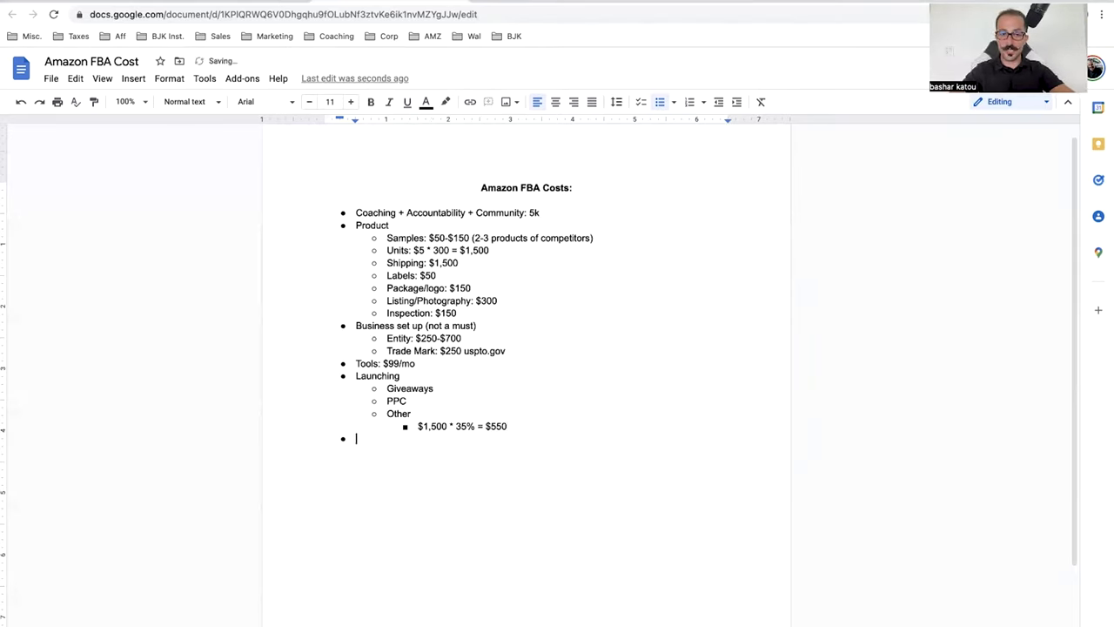
text(App)
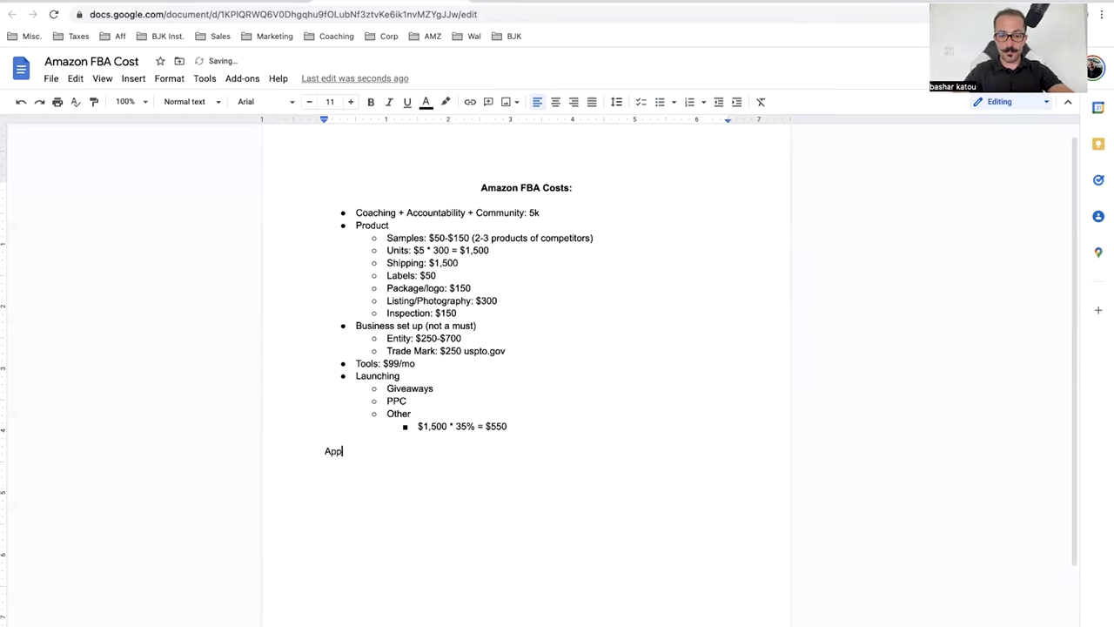
text(roximately)
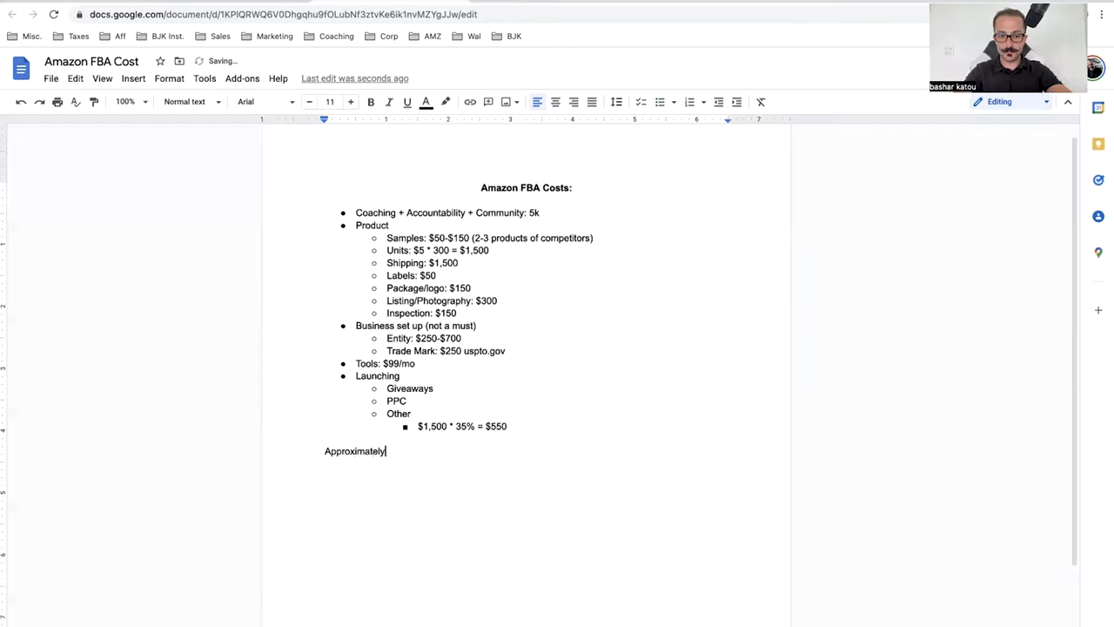
text( $10,0)
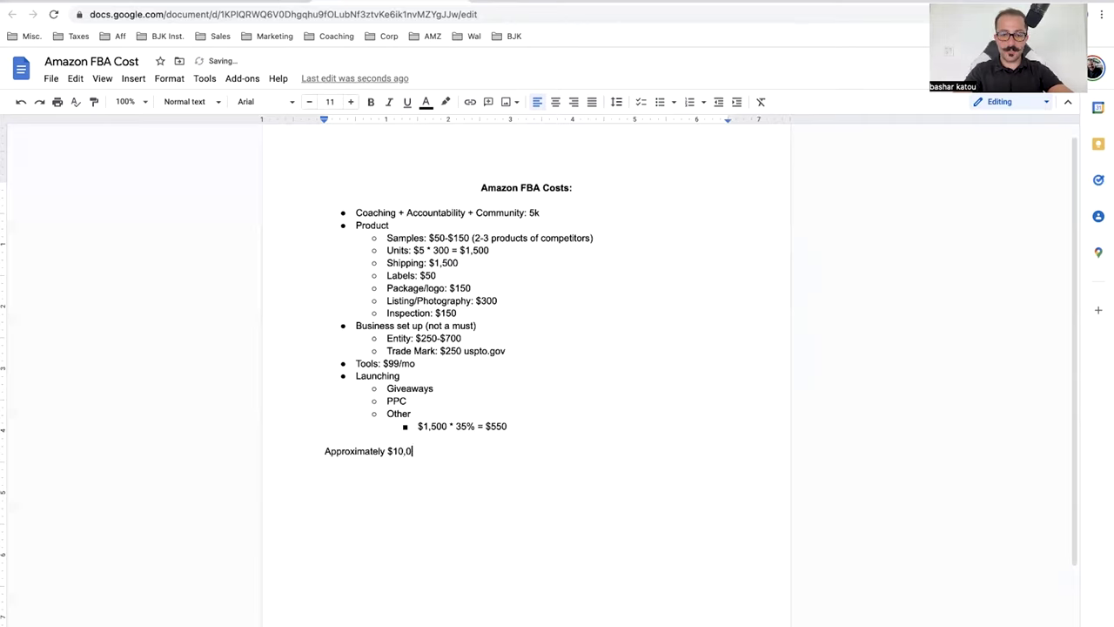
text(00 USD)
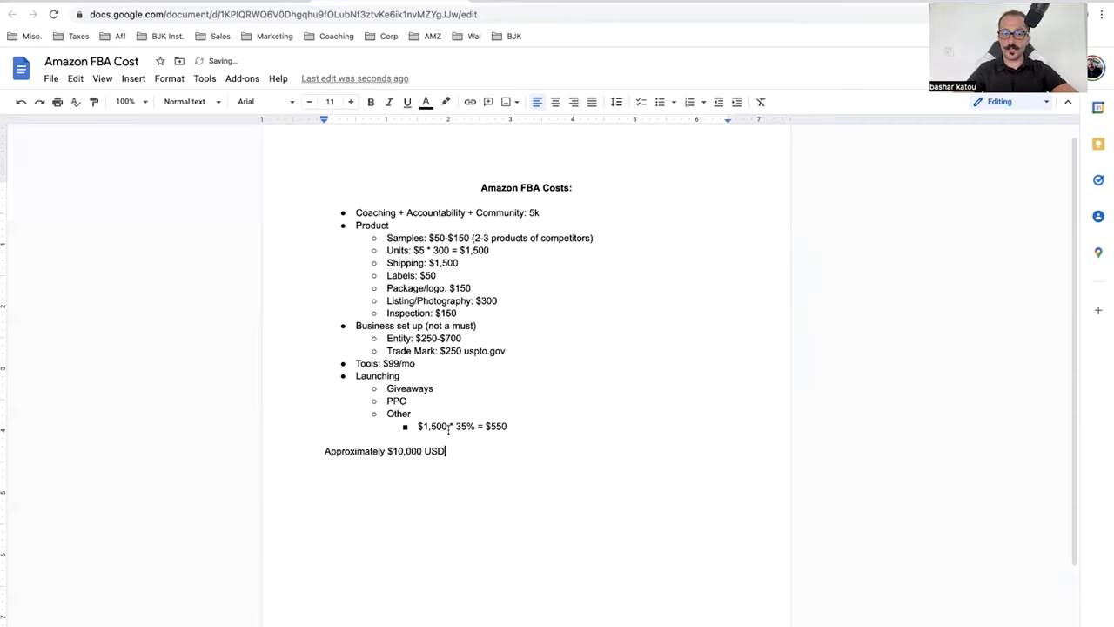
Make the "Approximately $10,000 USD" line bold and center it on the page.
triple_click(426, 451)
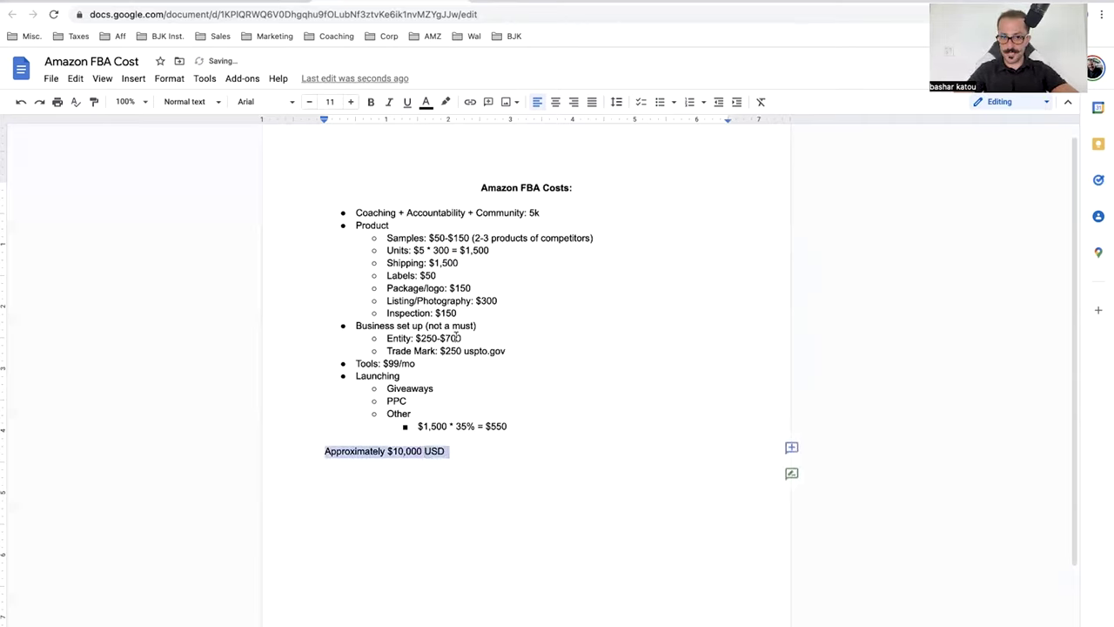
click(371, 103)
click(558, 104)
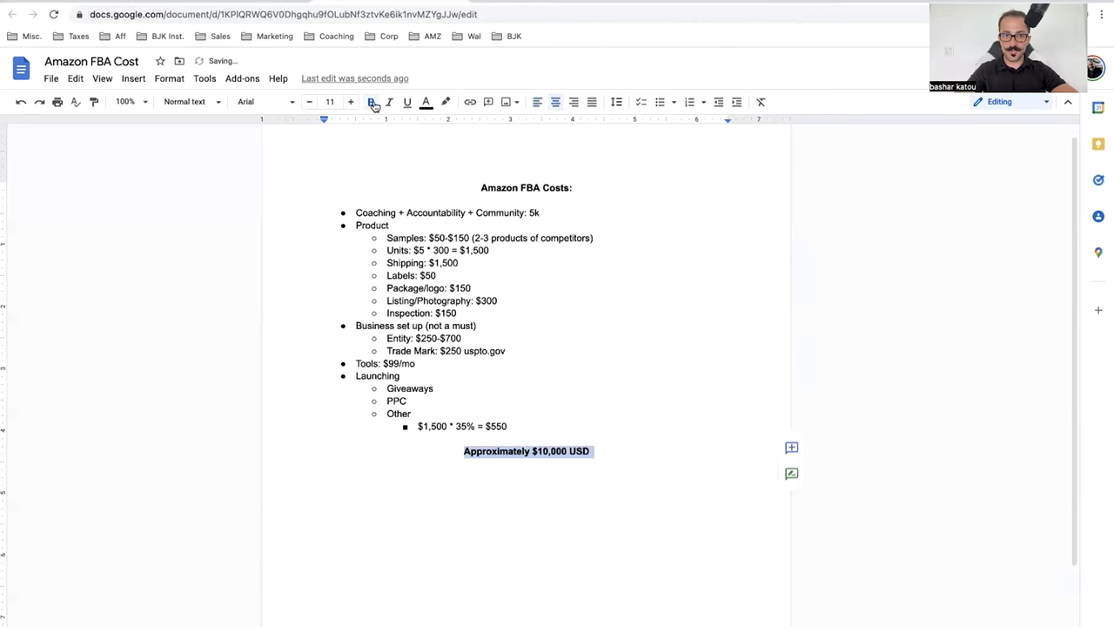
Increase the font size of the "Approximately $10,000 USD" line to 24.
double_click(352, 101)
double_click(351, 102)
double_click(351, 102)
click(351, 102)
double_click(352, 102)
double_click(352, 102)
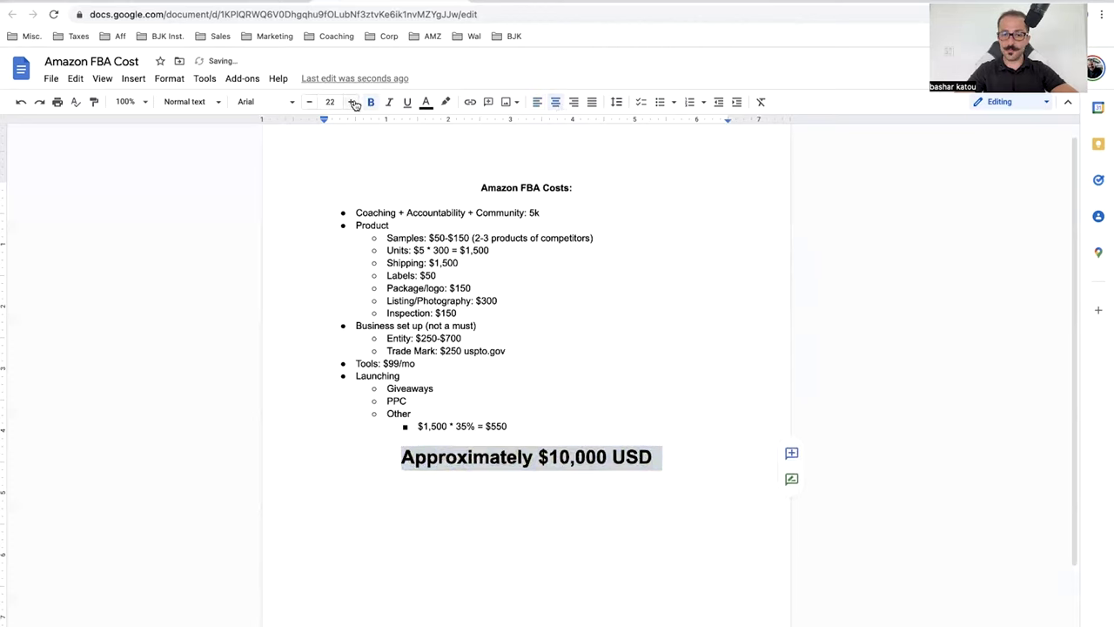
click(352, 102)
click(700, 459)
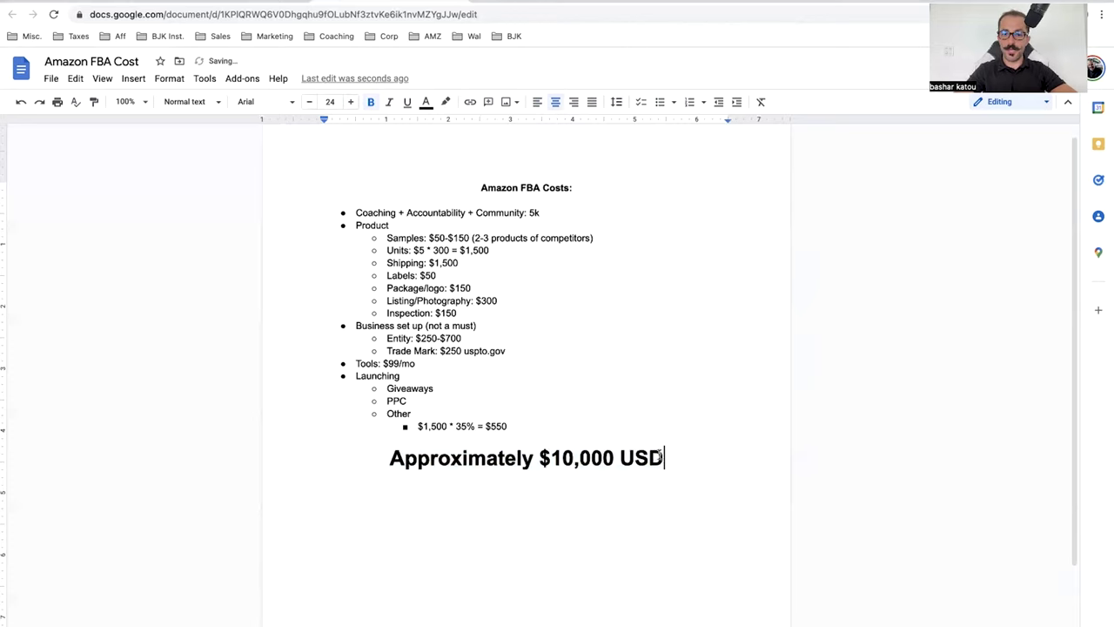
Apply a green highlight color to the "Approximately $10,000 USD" line.
triple_click(660, 457)
click(445, 102)
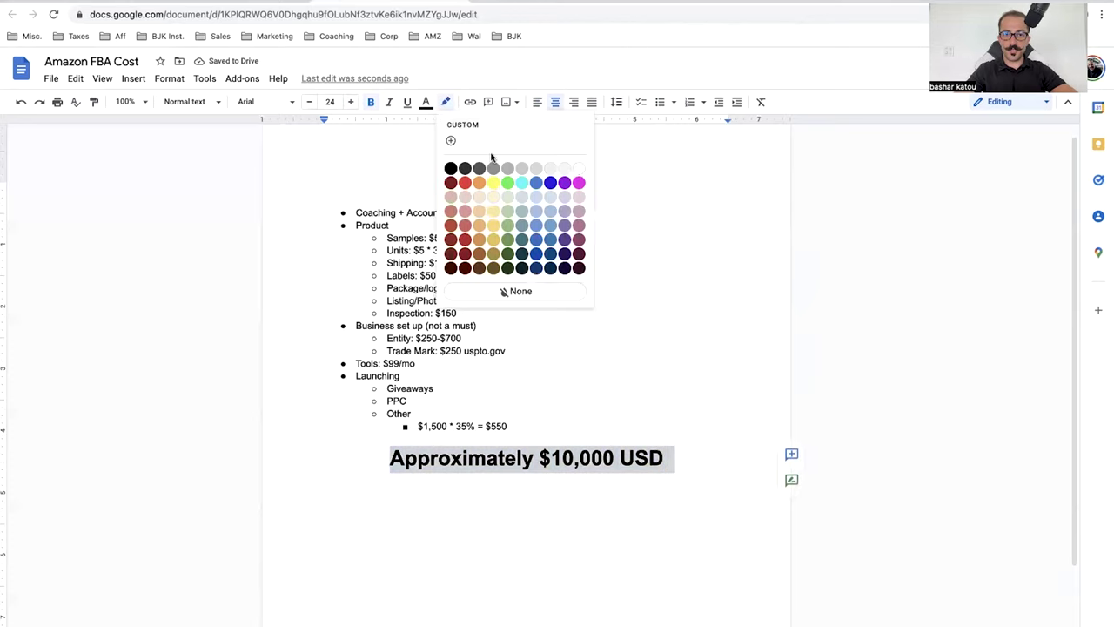
click(507, 182)
click(682, 450)
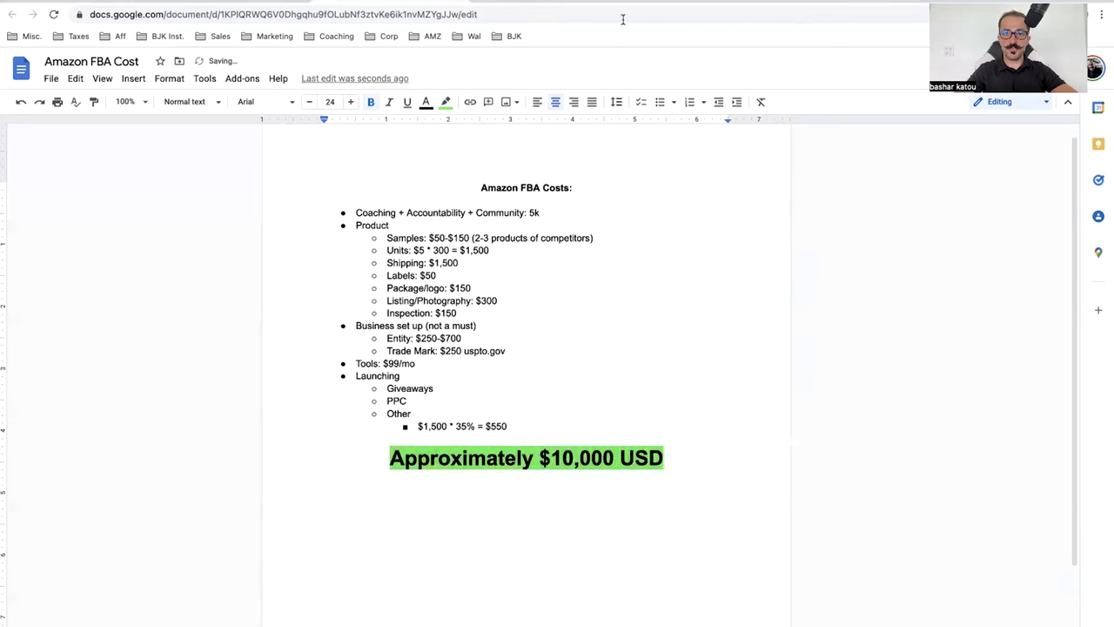